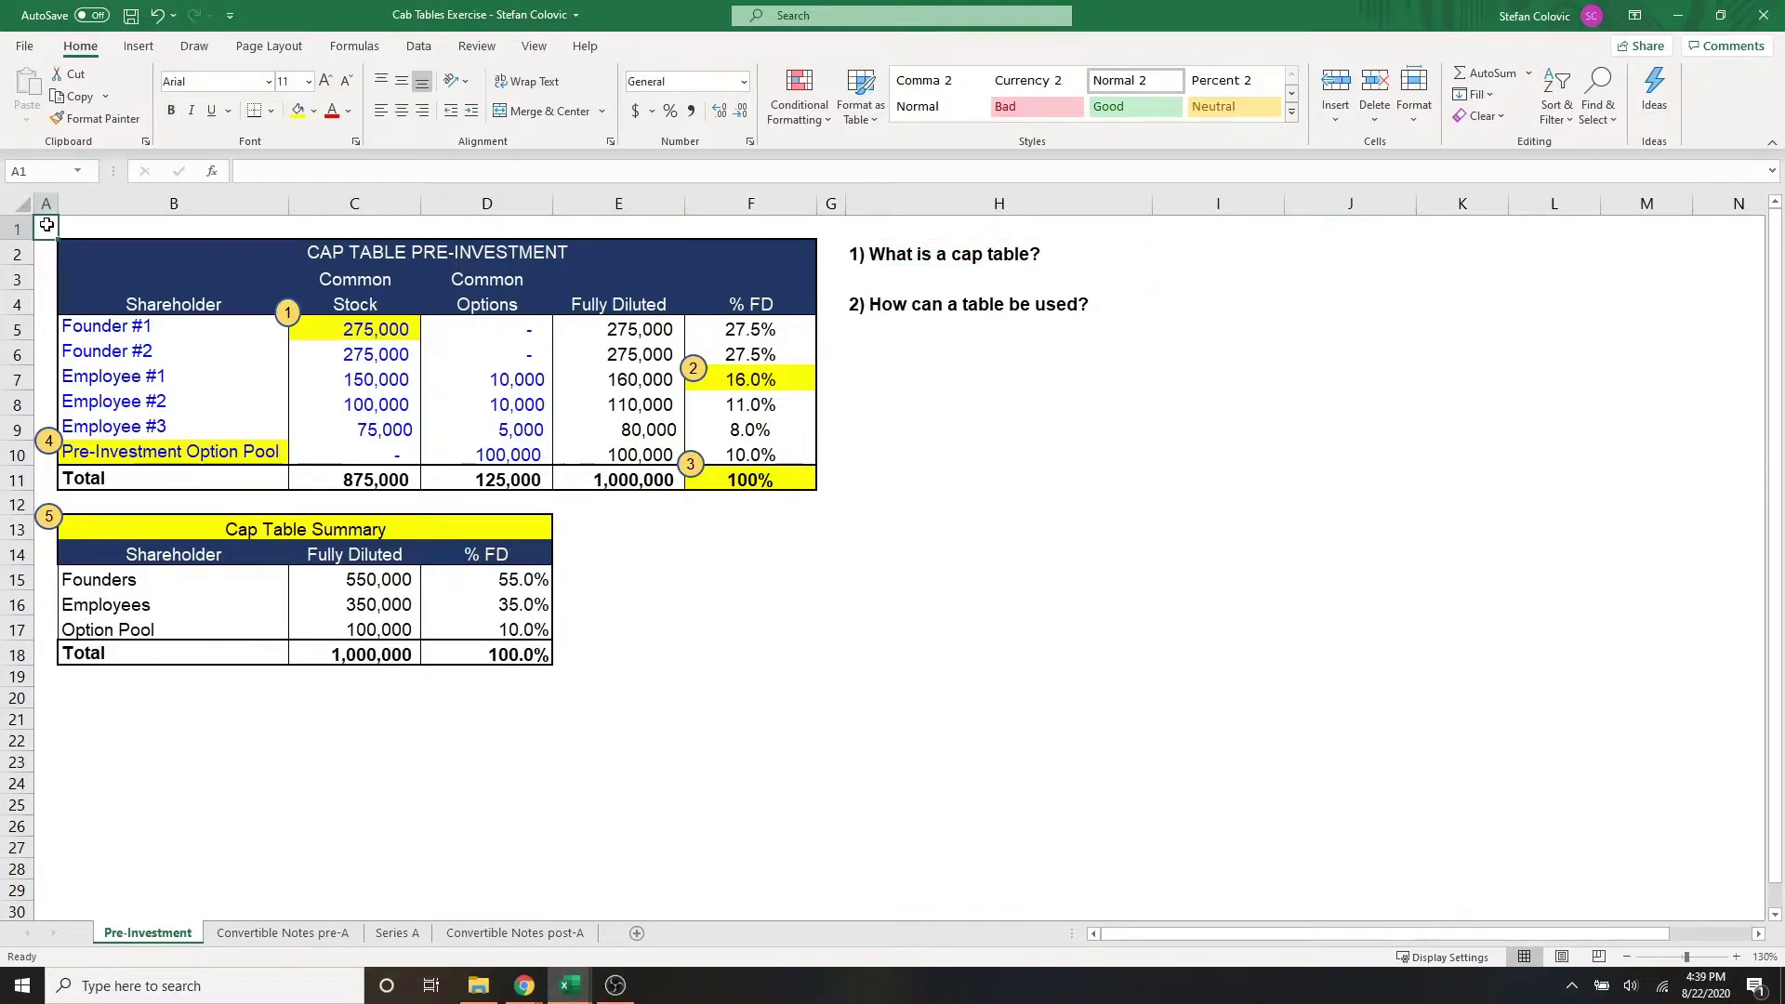
Examine the founders' common stock and Employee #1's stock and options in the pre-investment cap table
drag(134, 322, 134, 344)
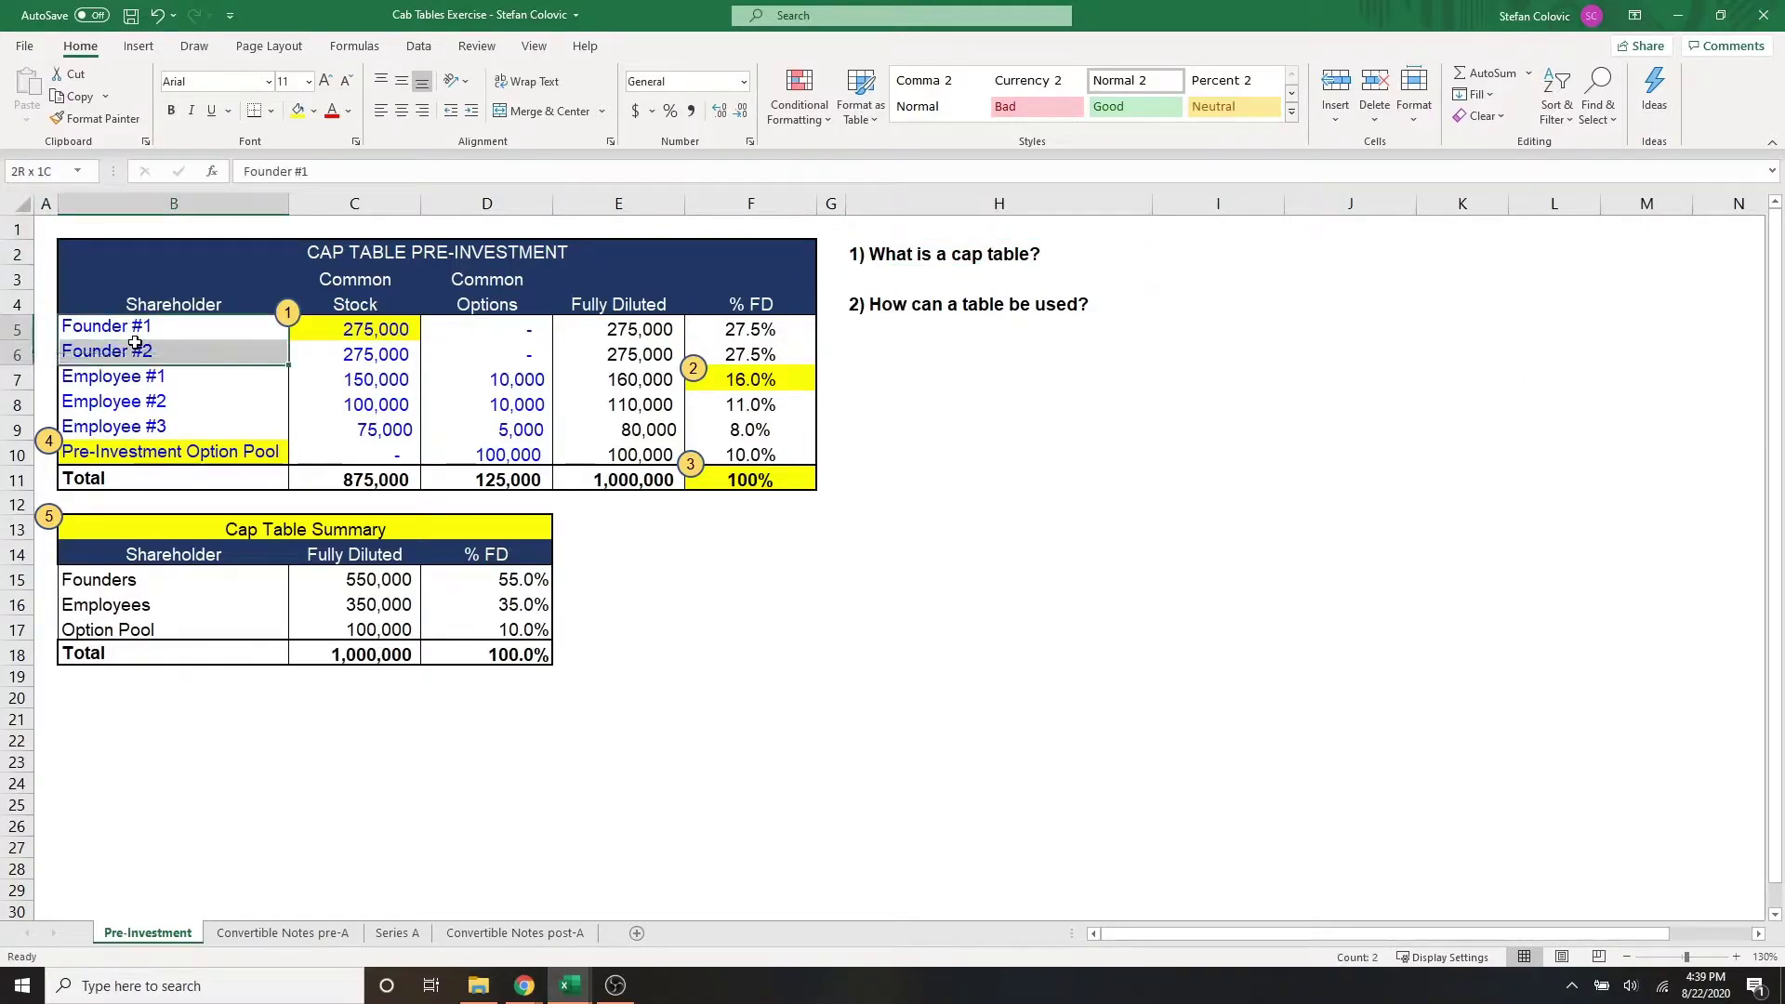
drag(328, 332, 324, 342)
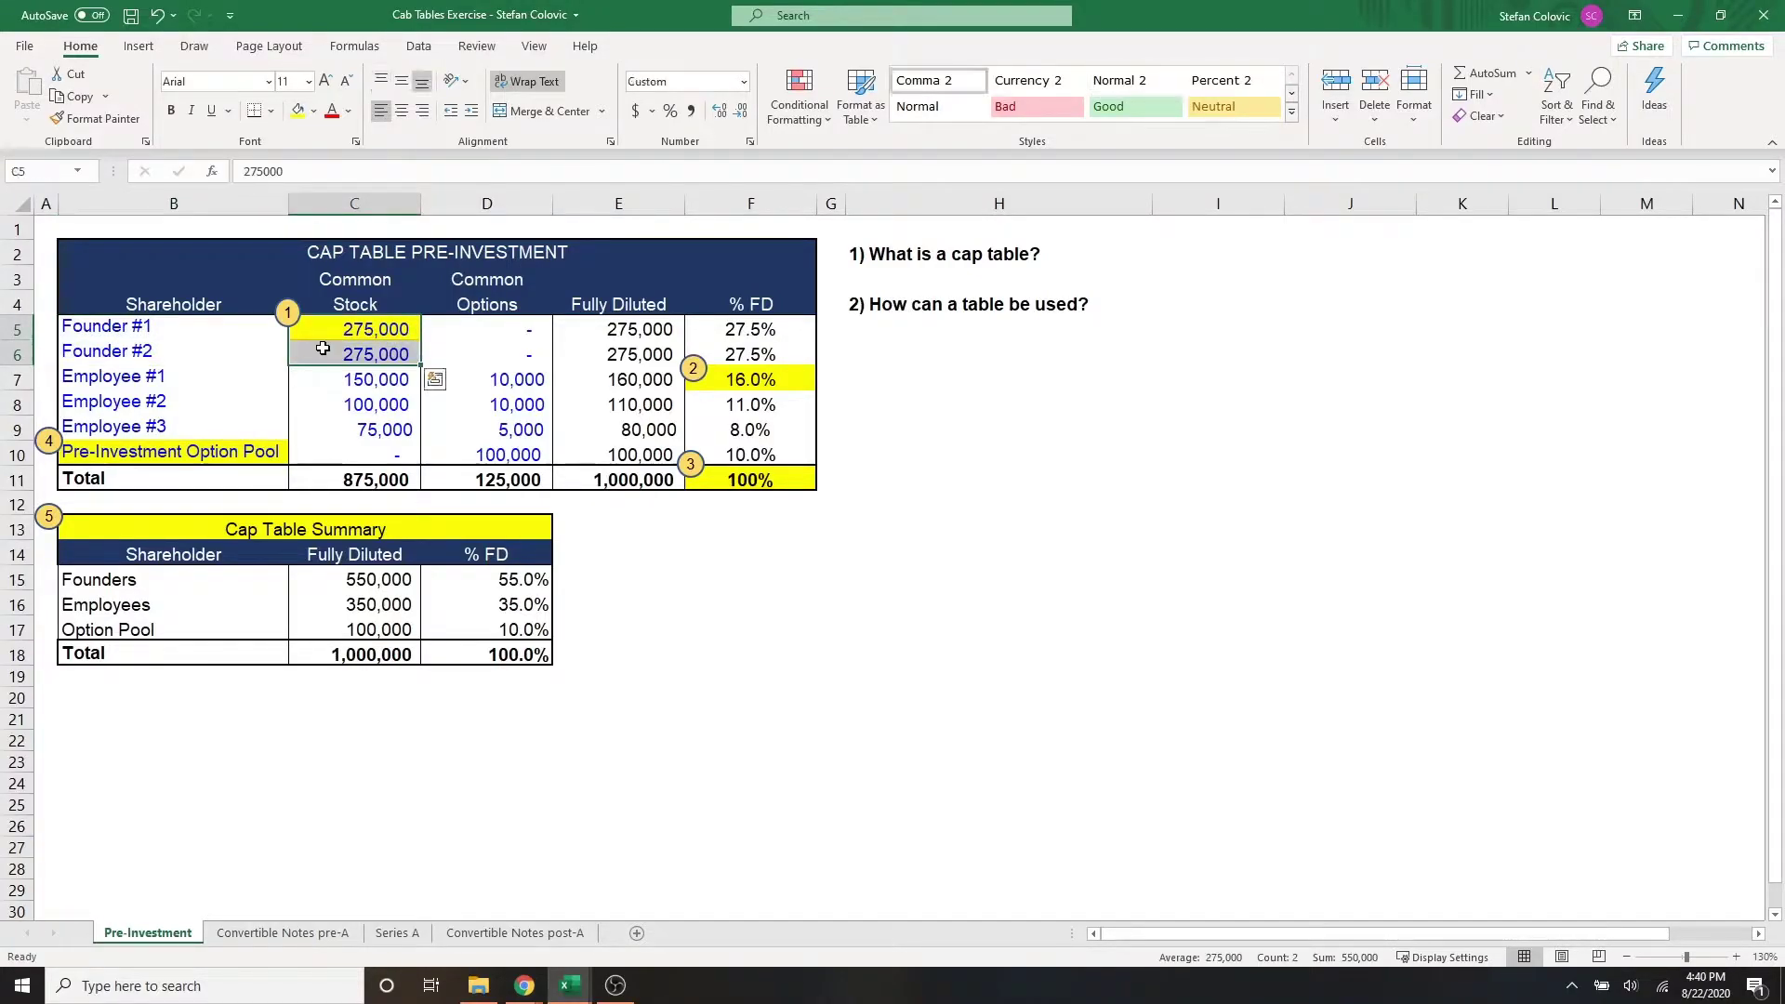
click(279, 267)
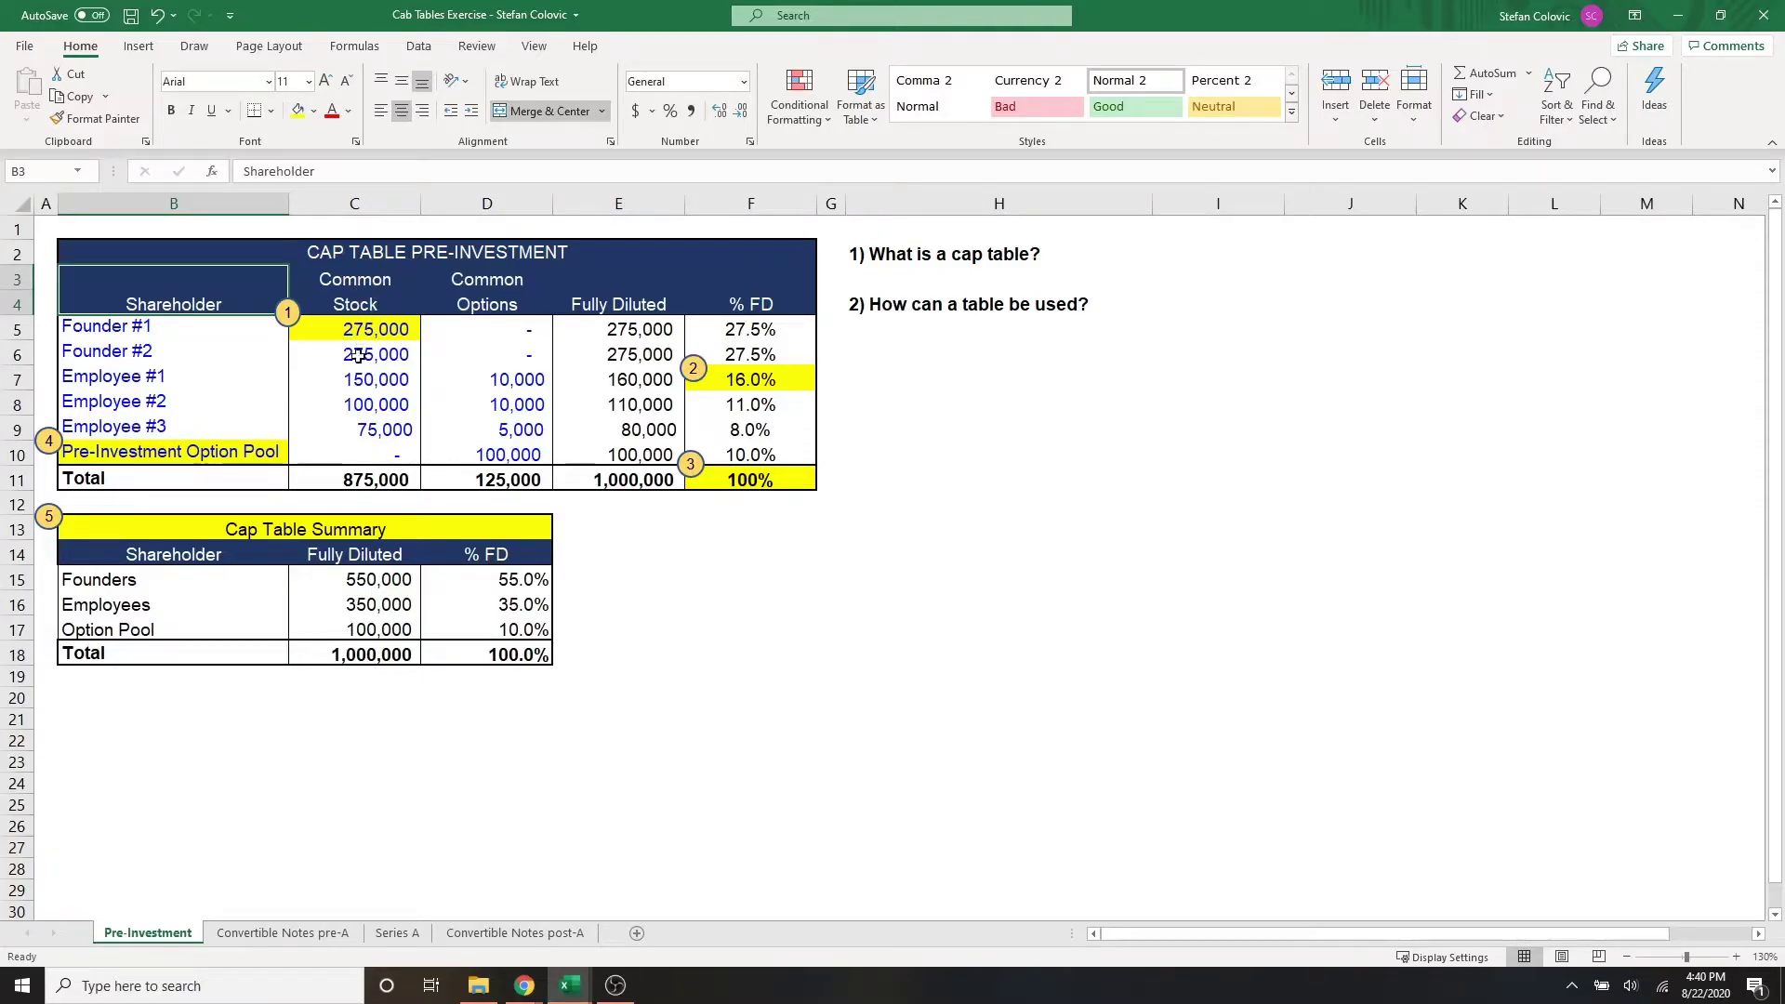
mouse_move(139, 315)
mouse_down()
mouse_move(140, 337)
mouse_move(126, 322)
mouse_up()
drag(114, 379, 116, 417)
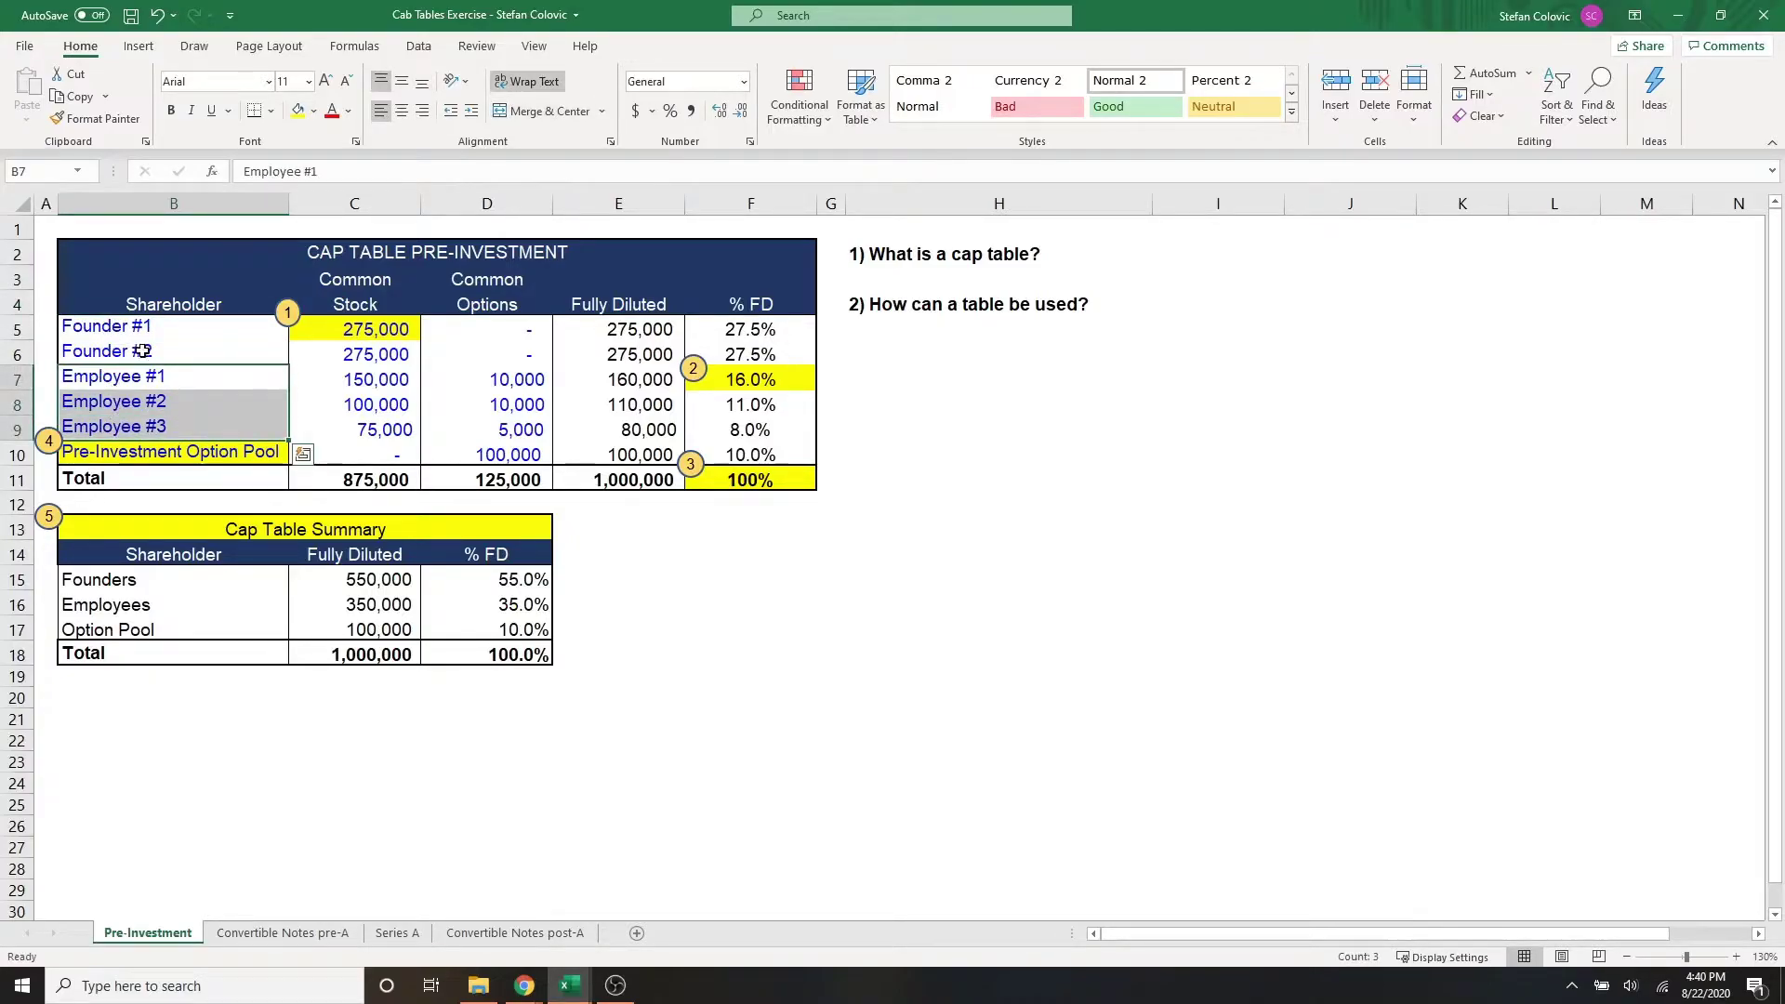
click(142, 379)
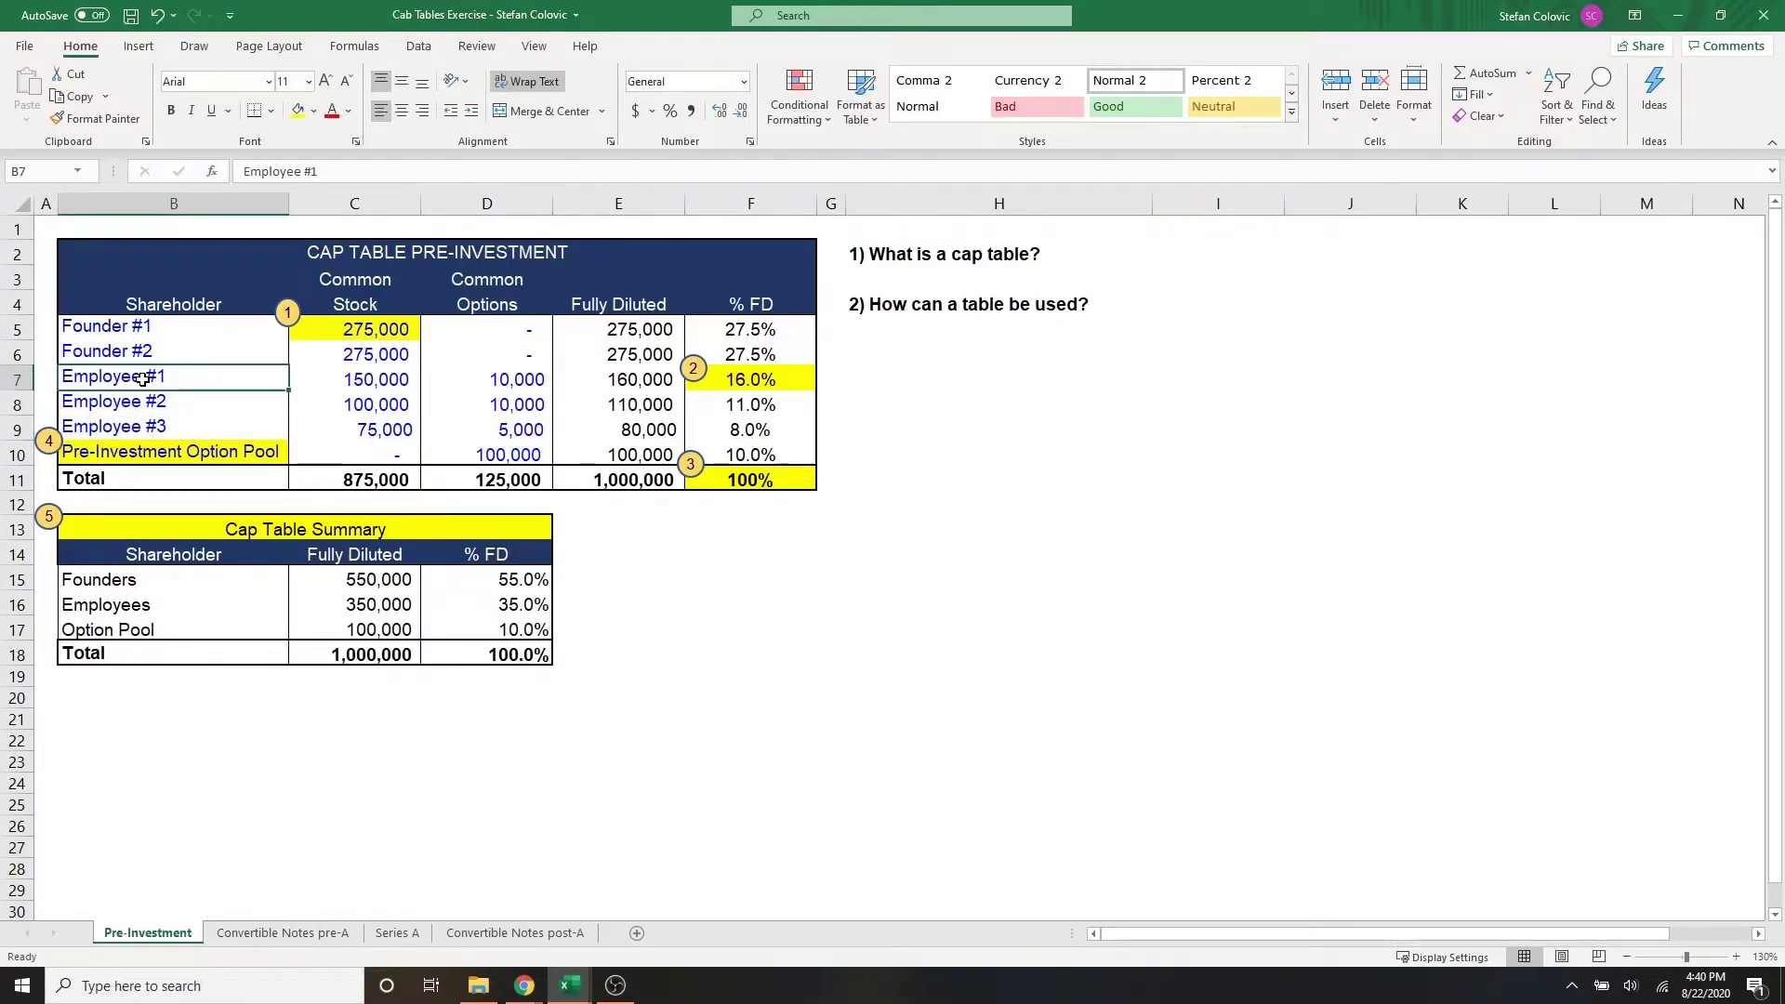
click(312, 380)
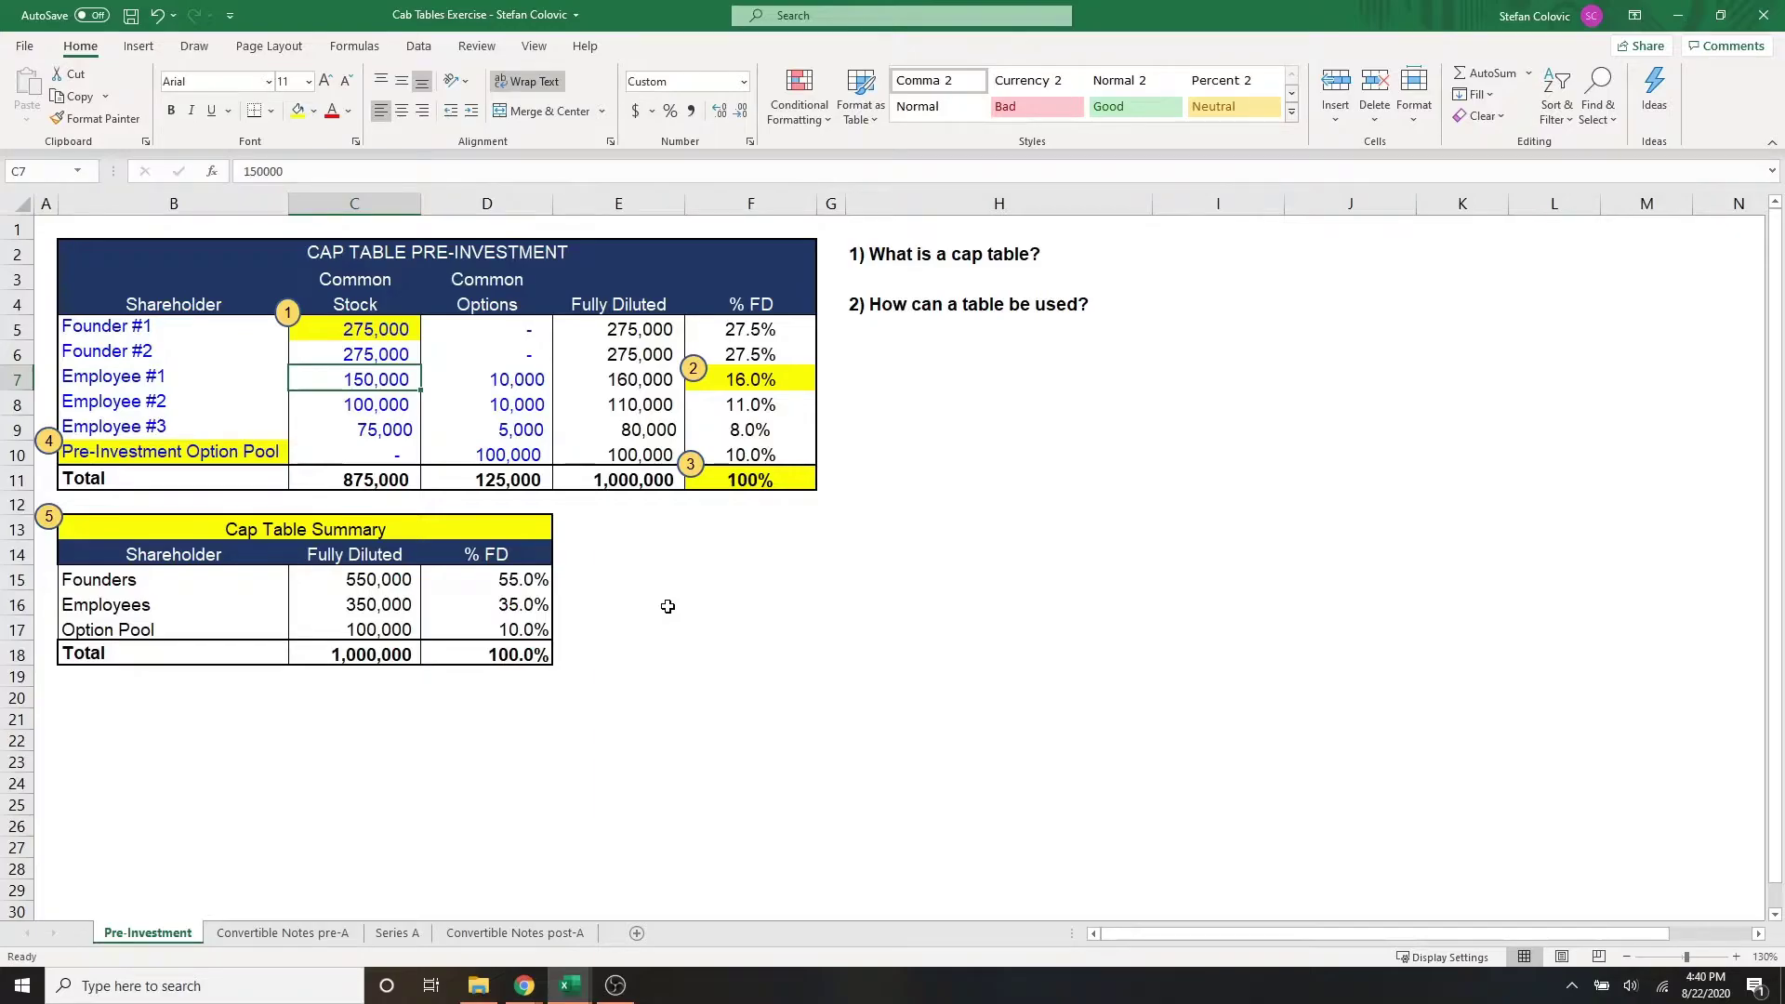
click(502, 388)
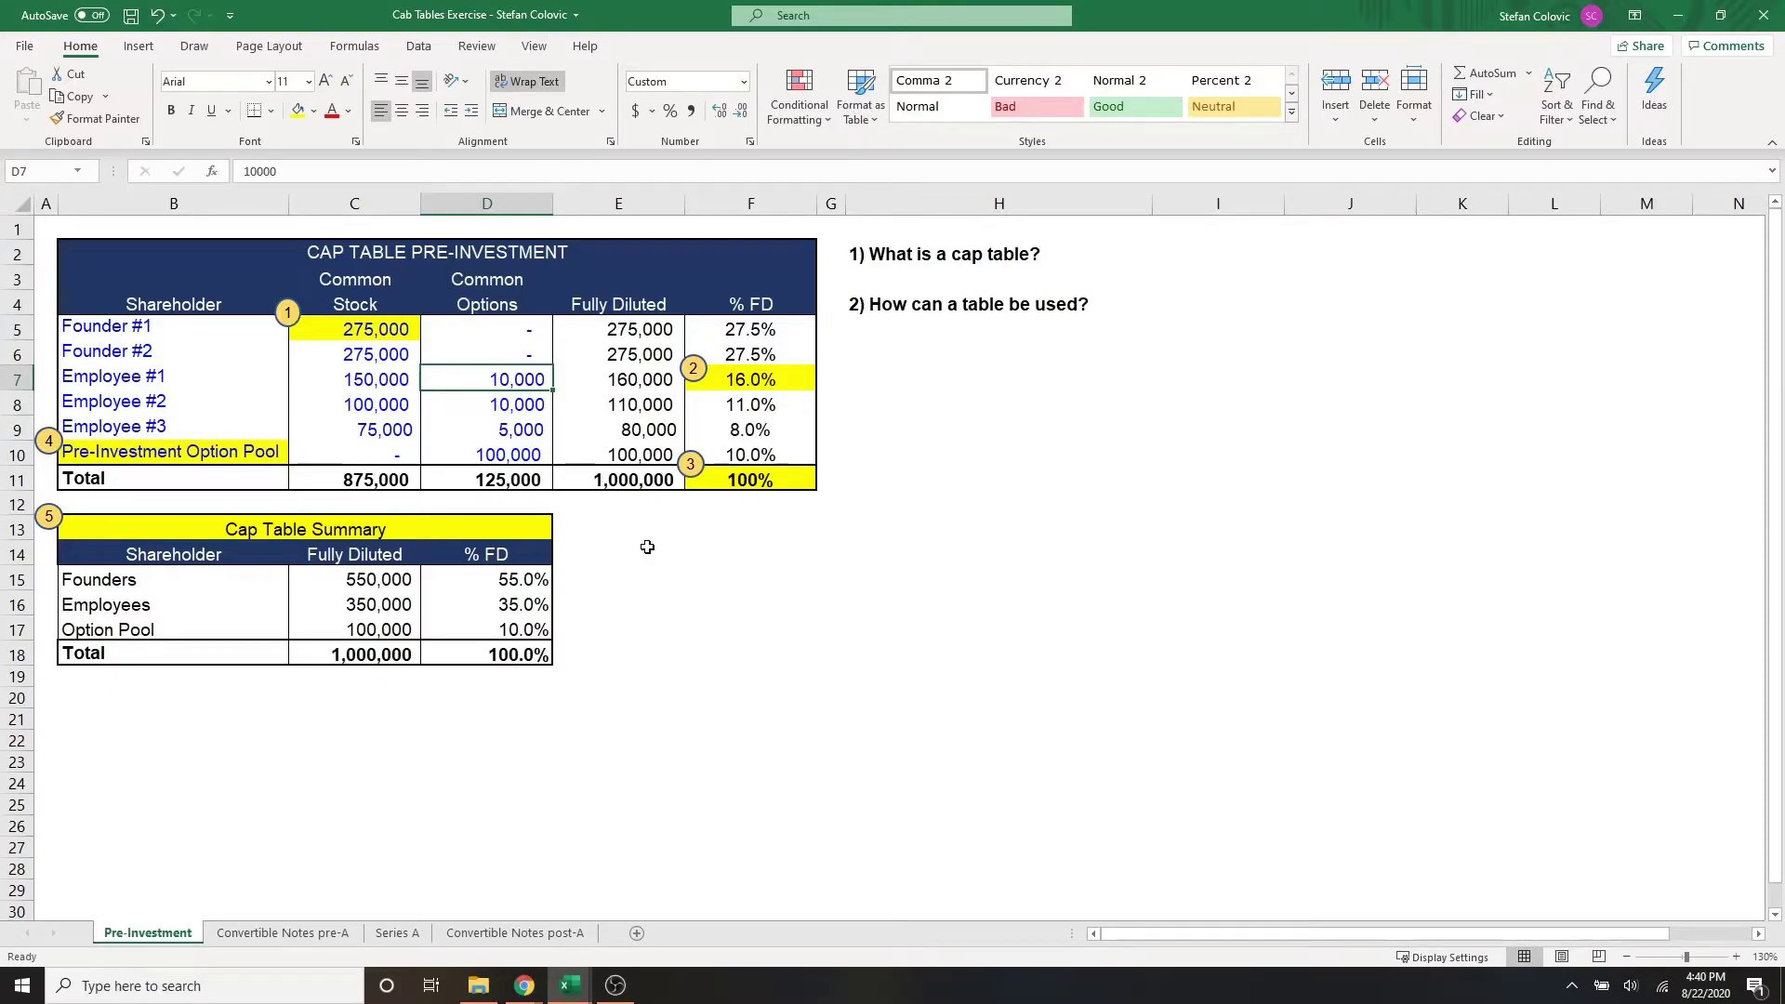
Examine how Employee #1's common stock and options feed the Fully Diluted and % FD formulas in row 7
key(Right)
key(Up)
key(Up)
key(Up)
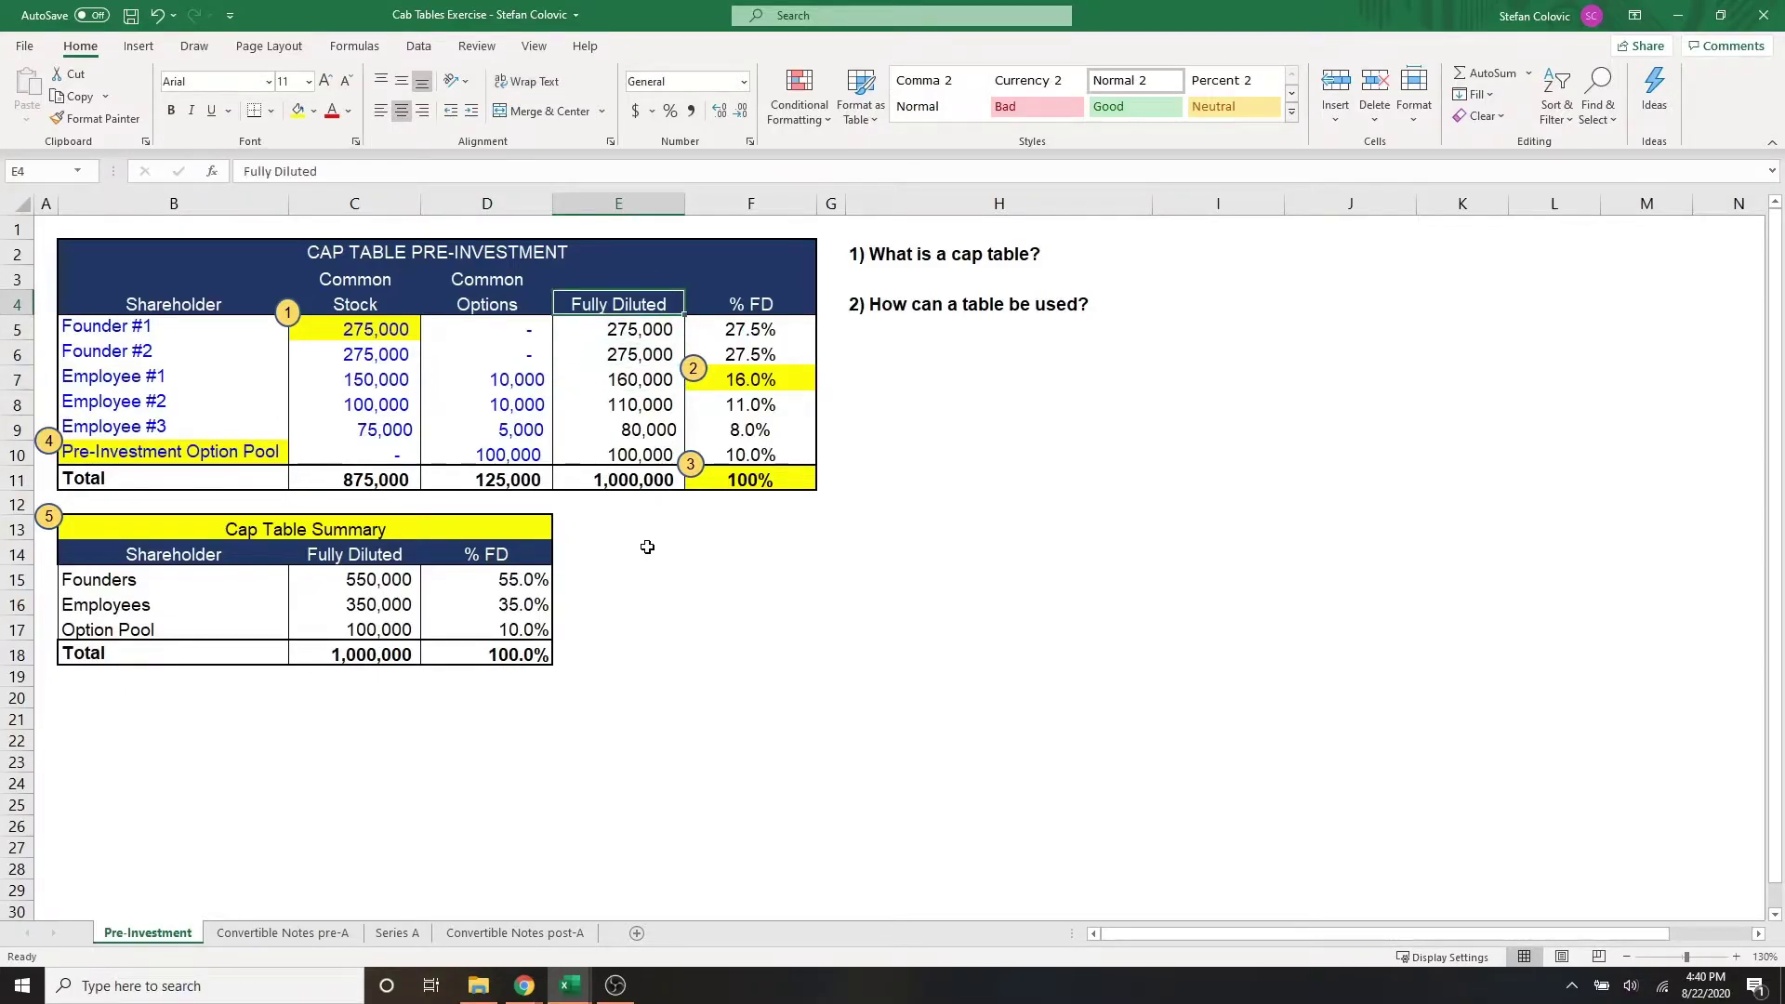
key(Left)
key(Left)
key(Left)
key(Down)
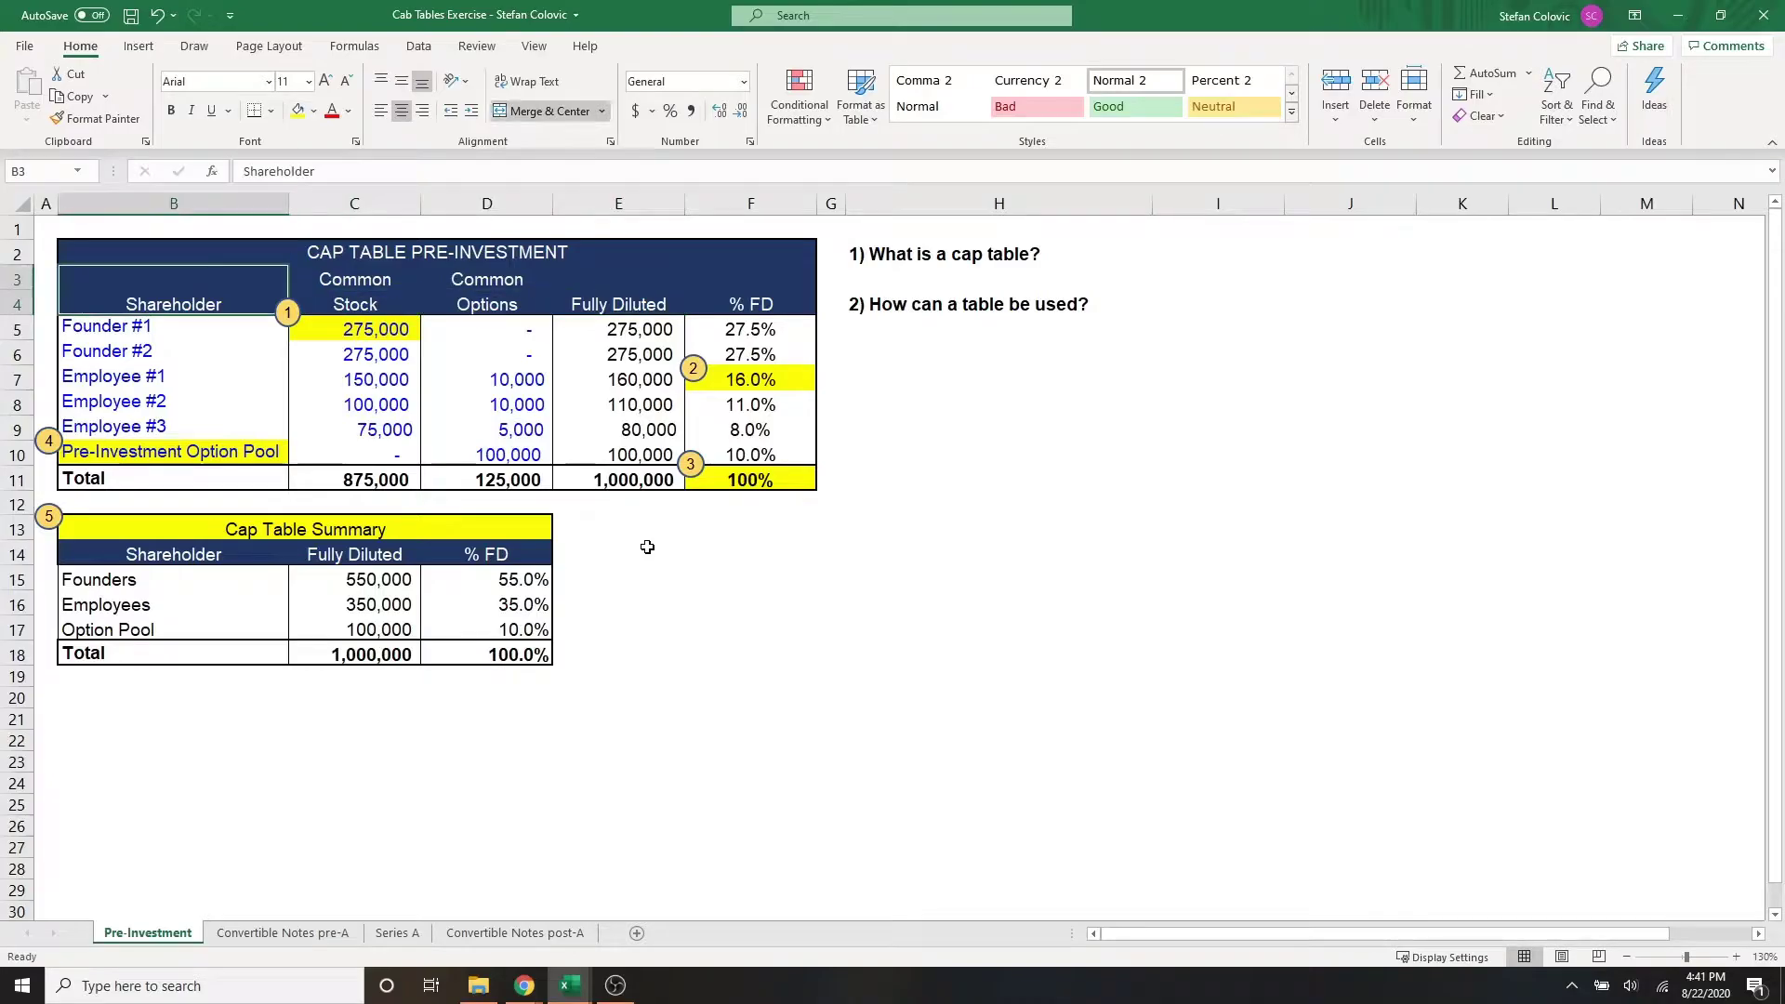
key(Right)
key(Down)
key(Down)
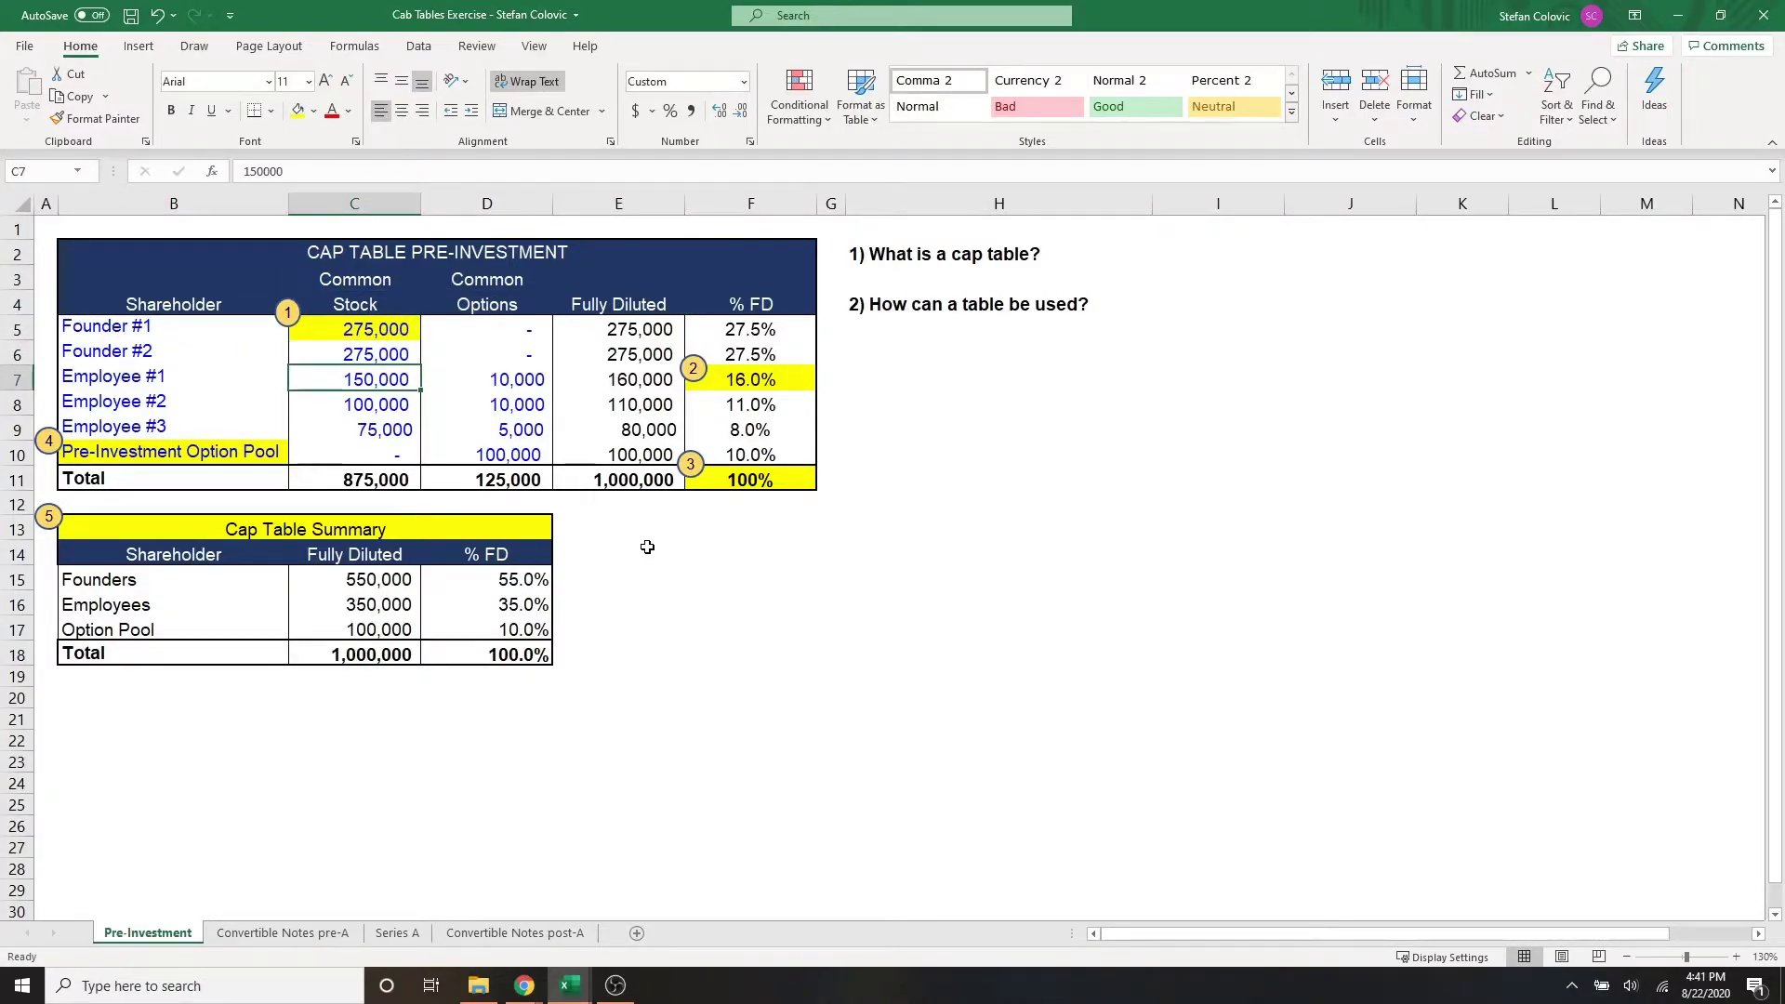
key(Right)
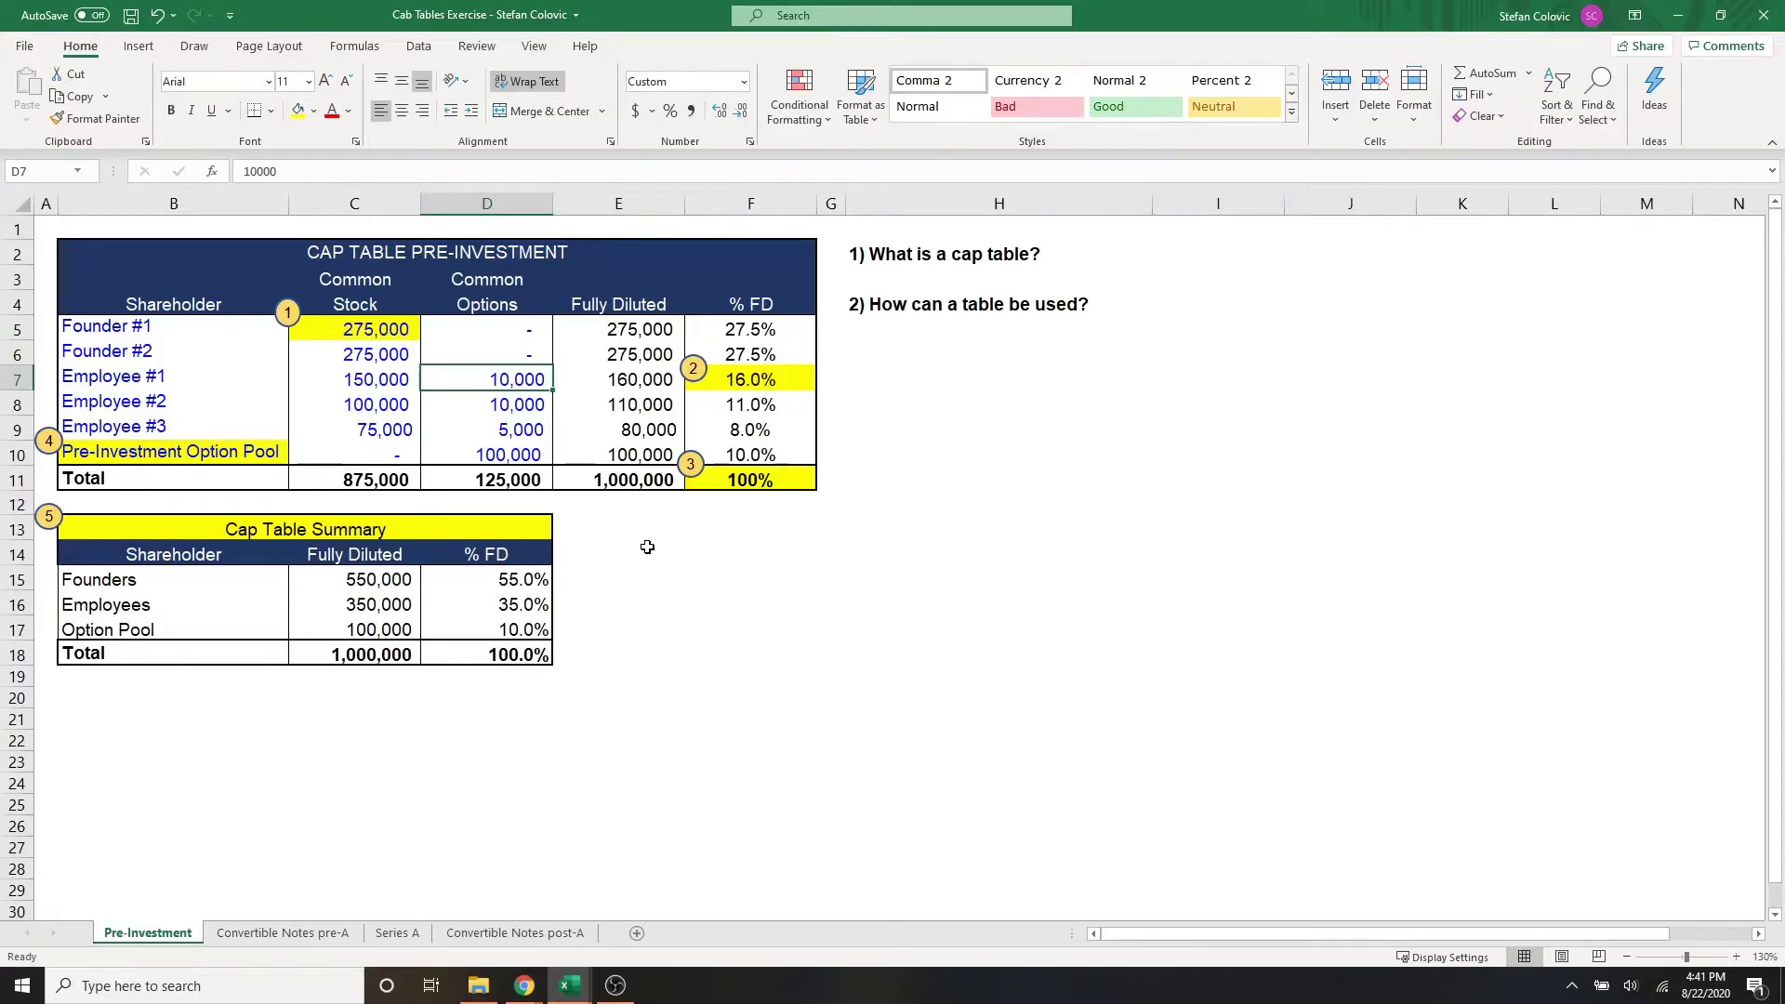
key(Right)
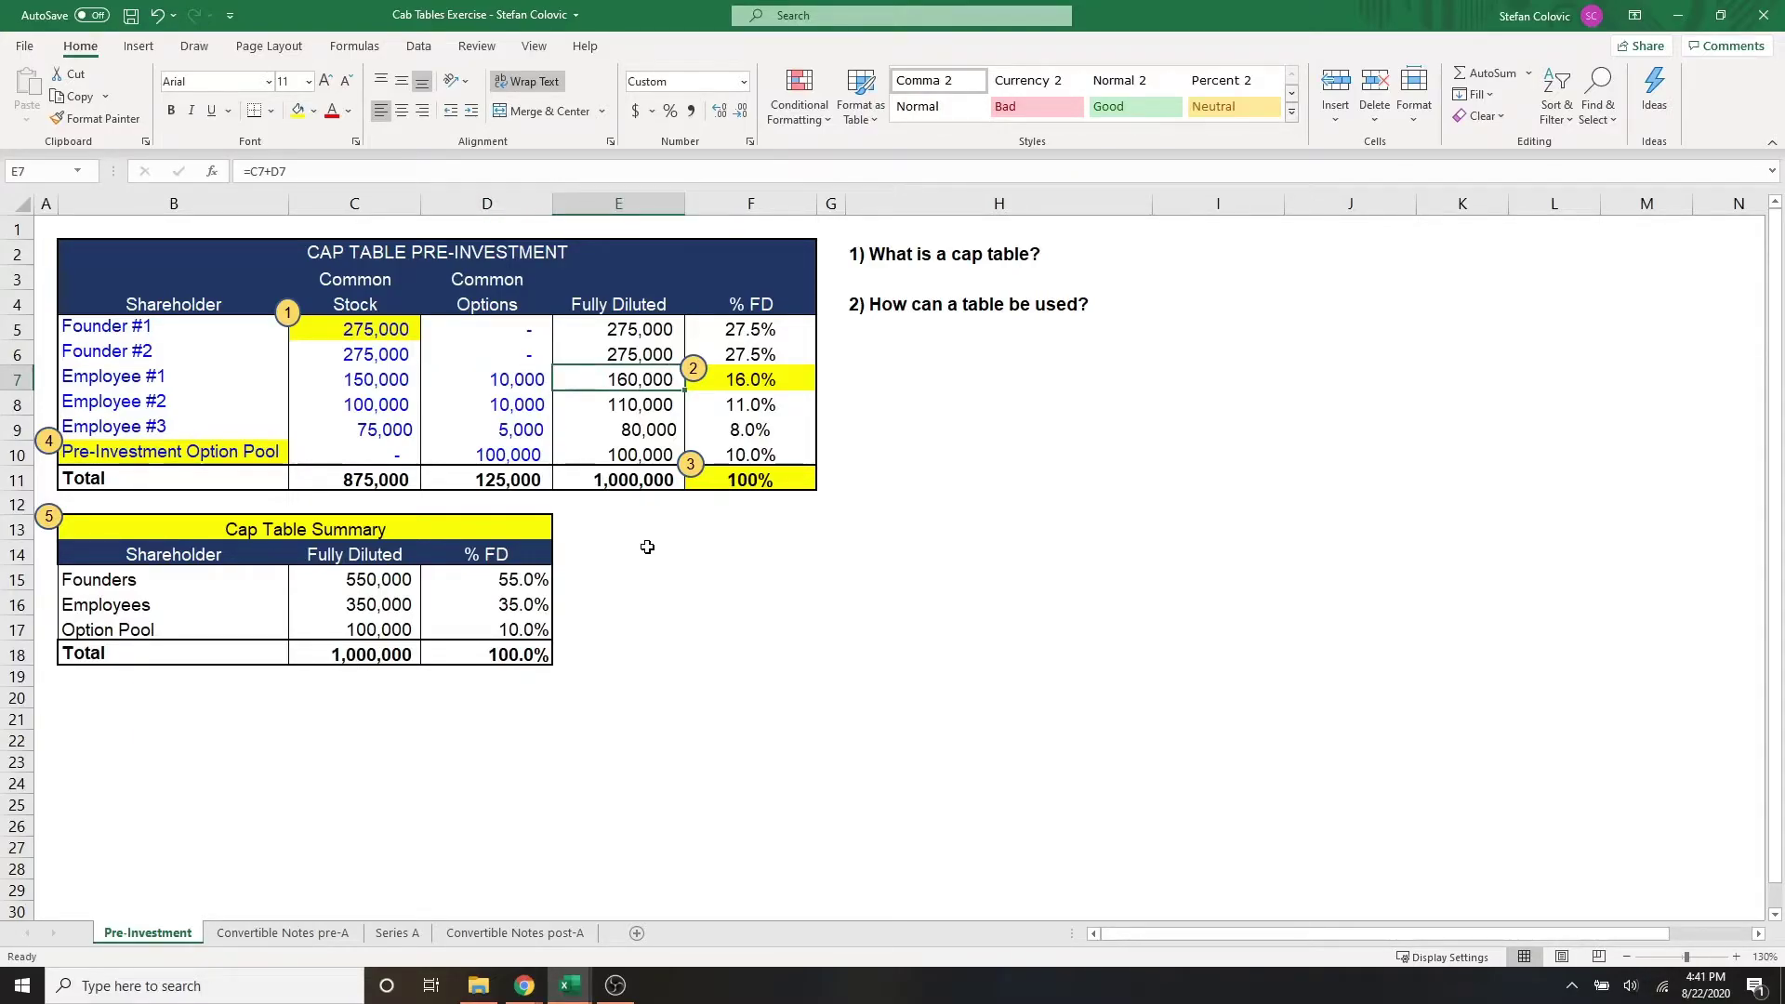
key(Right)
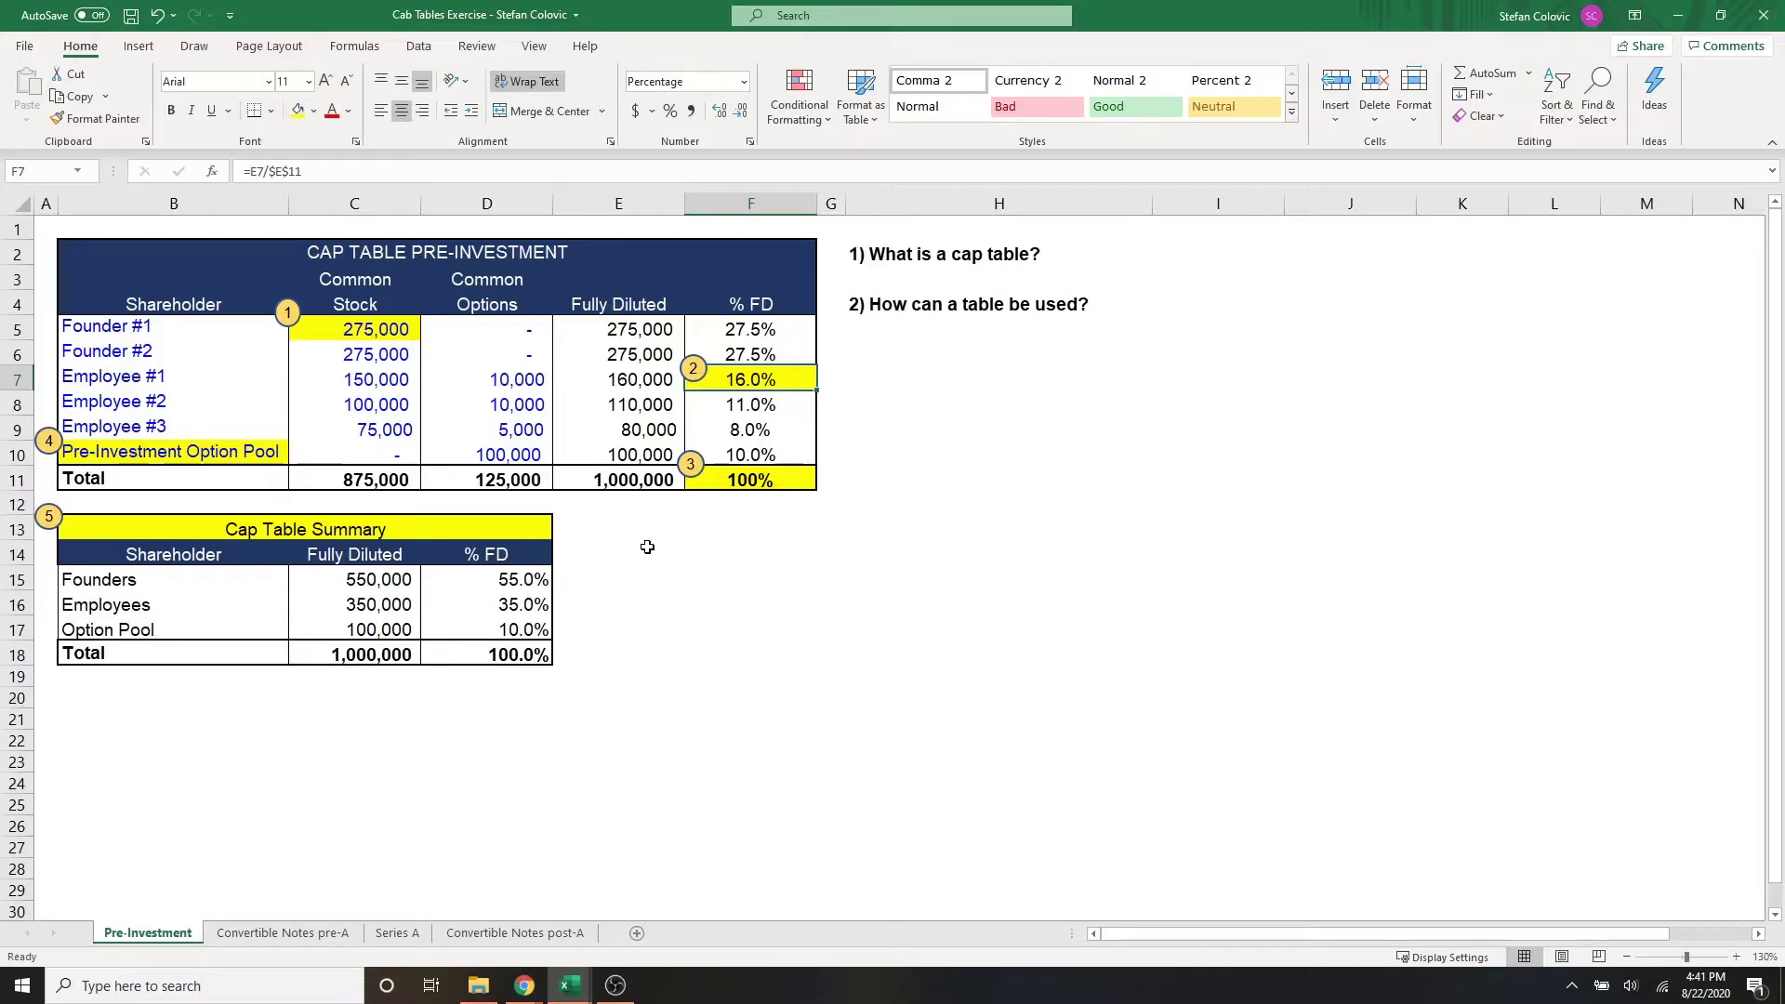
key(Left)
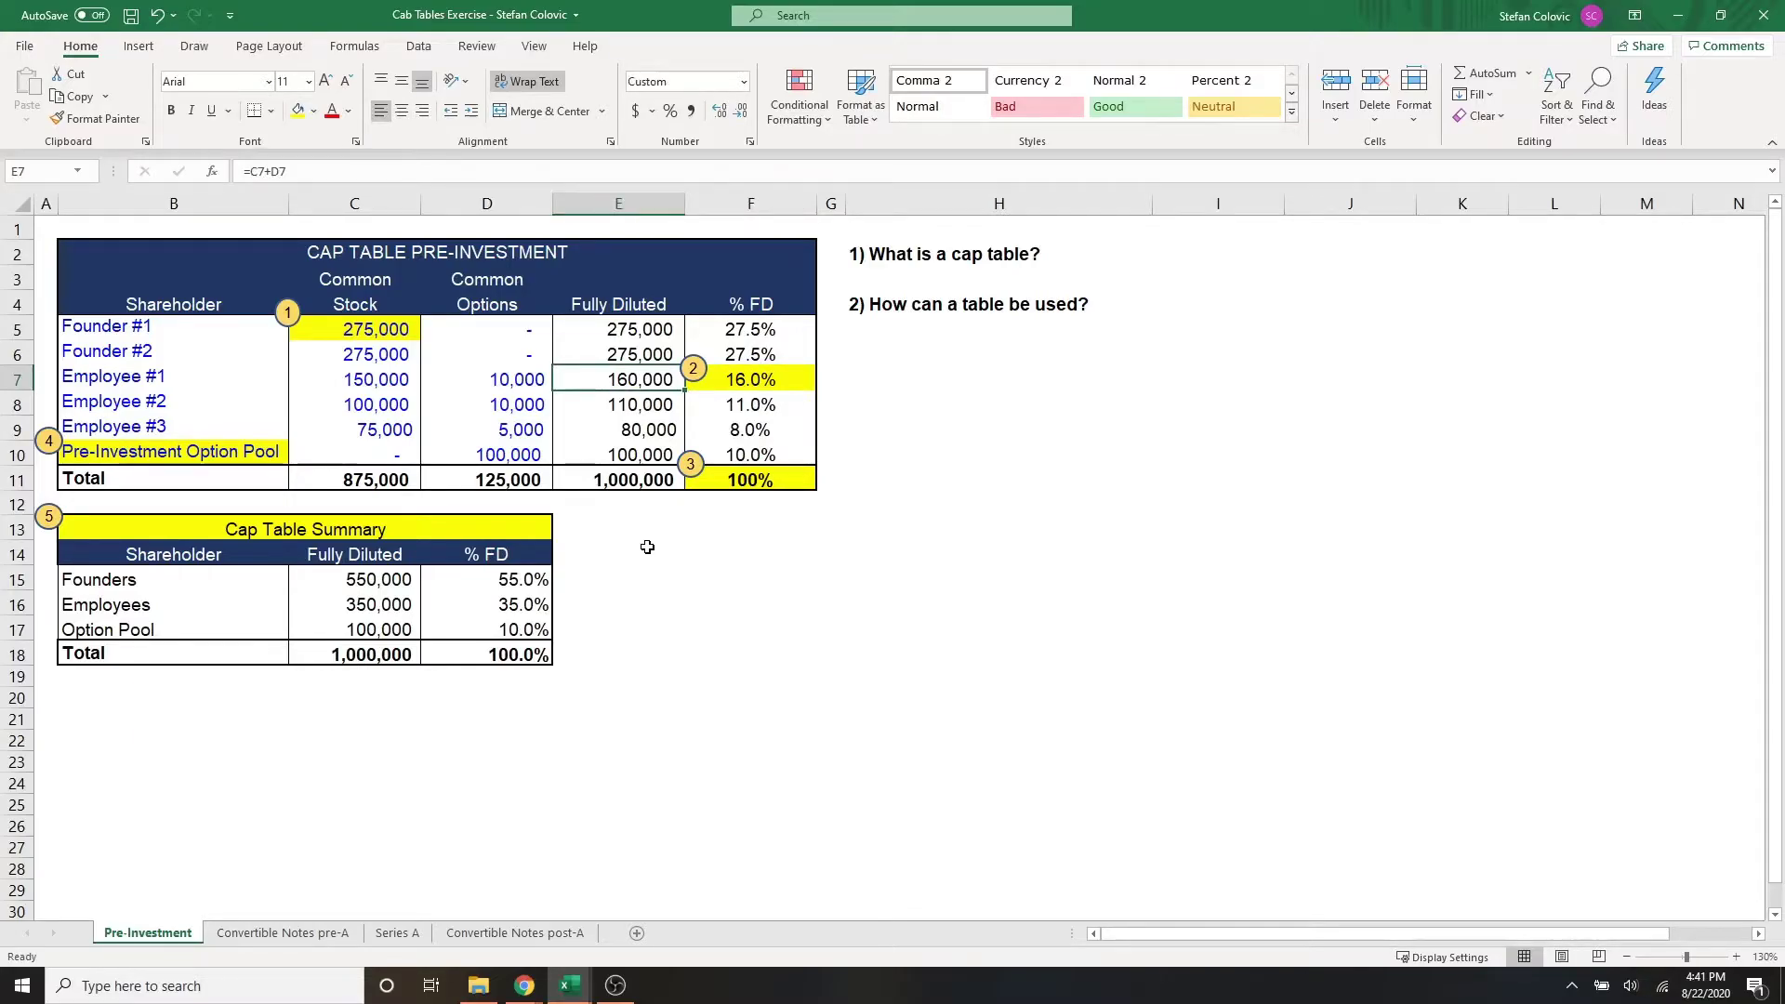
Examine the fully diluted total in E11, along with the option pool's options in D10 and the % FD total
key(Down)
key(Down)
key(Down)
key(Down)
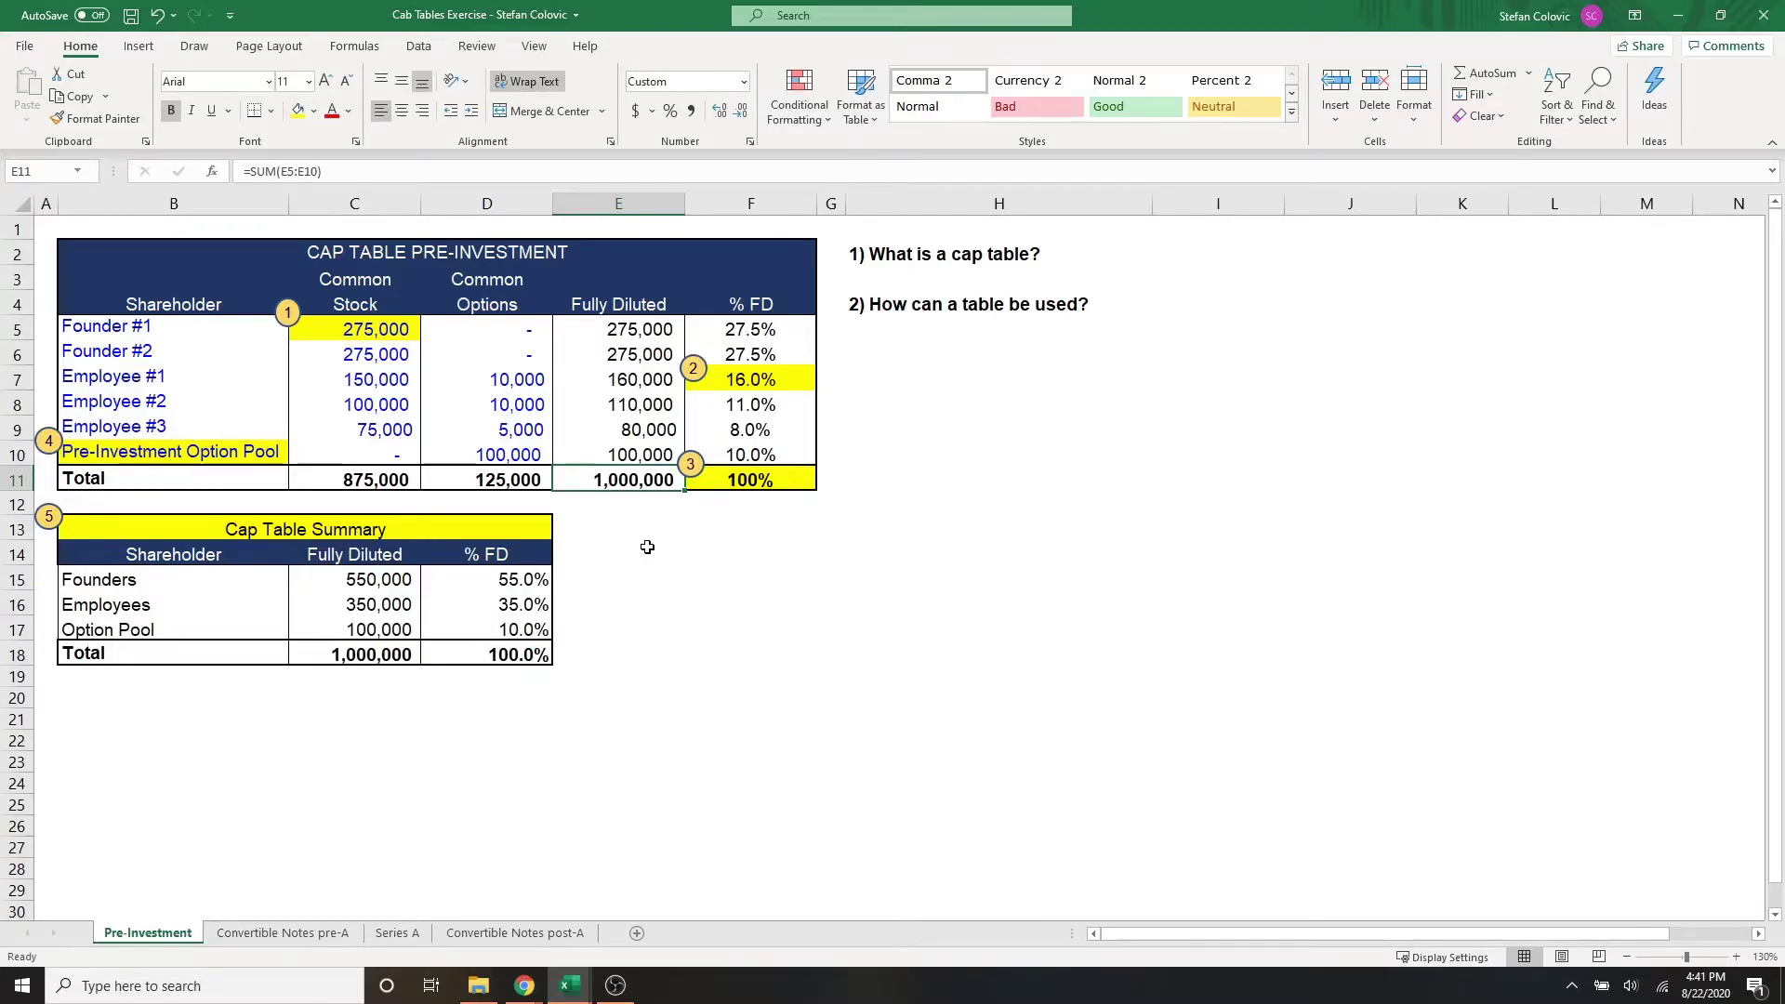
key(Up)
key(Left)
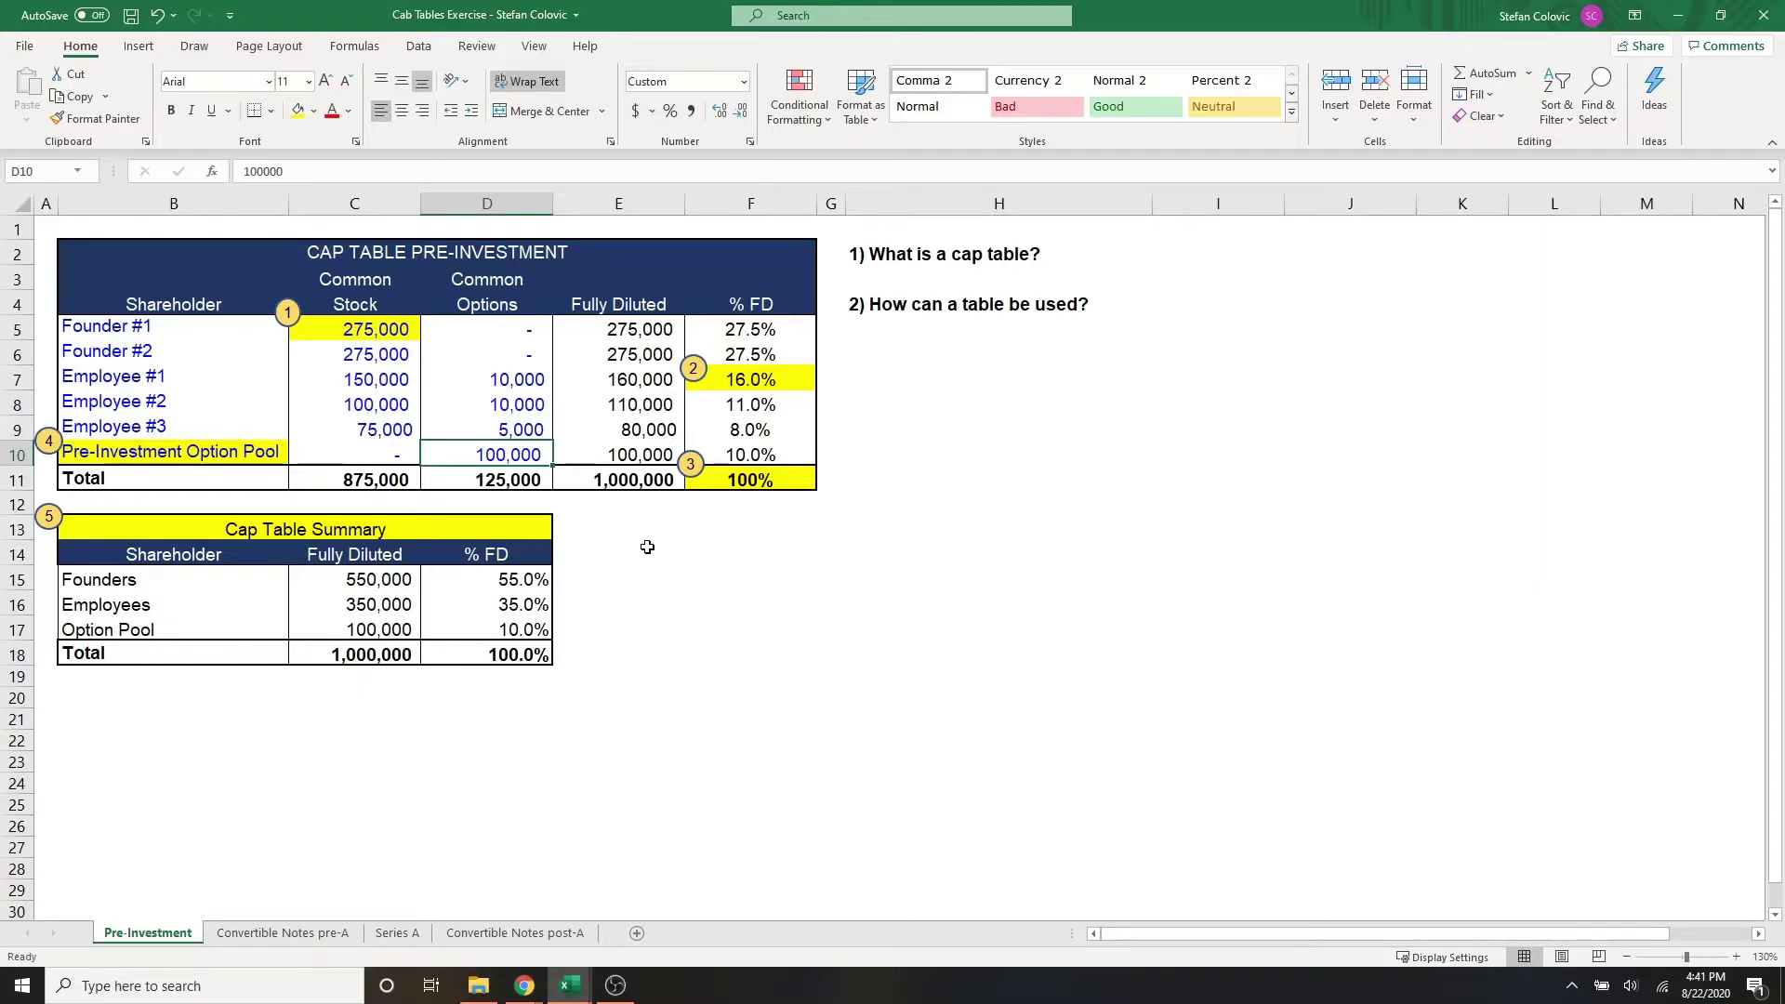
key(Down)
key(Right)
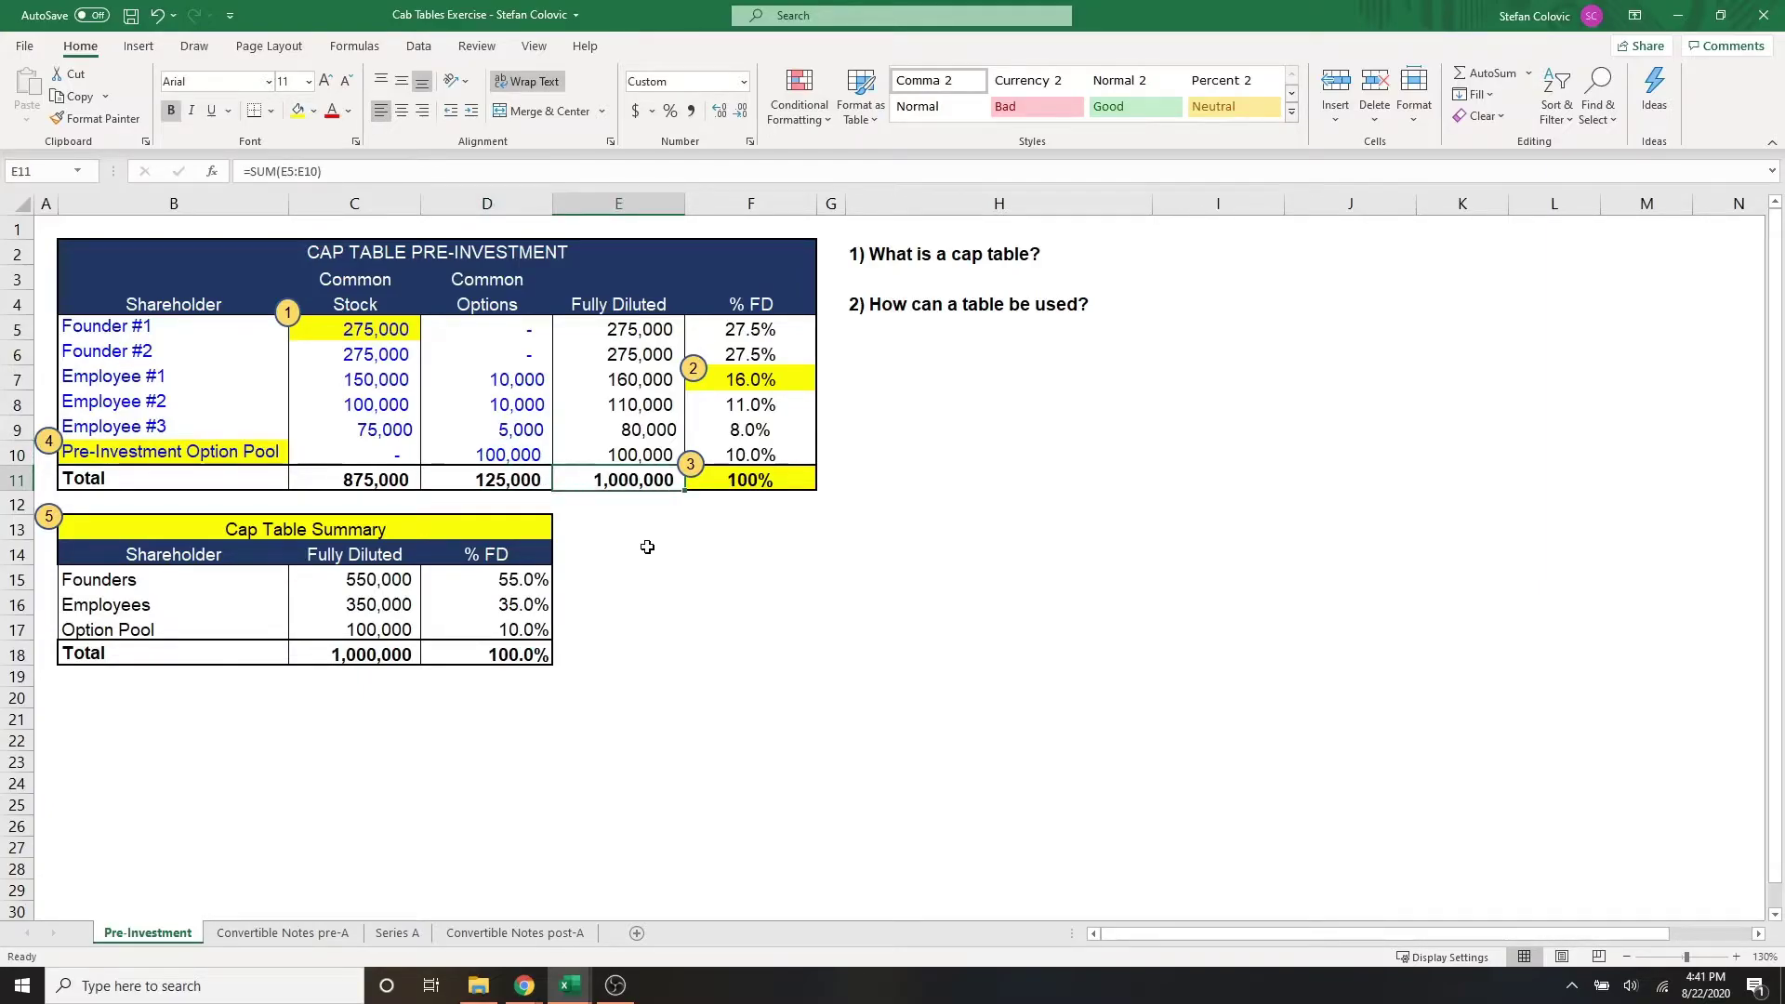
key(Right)
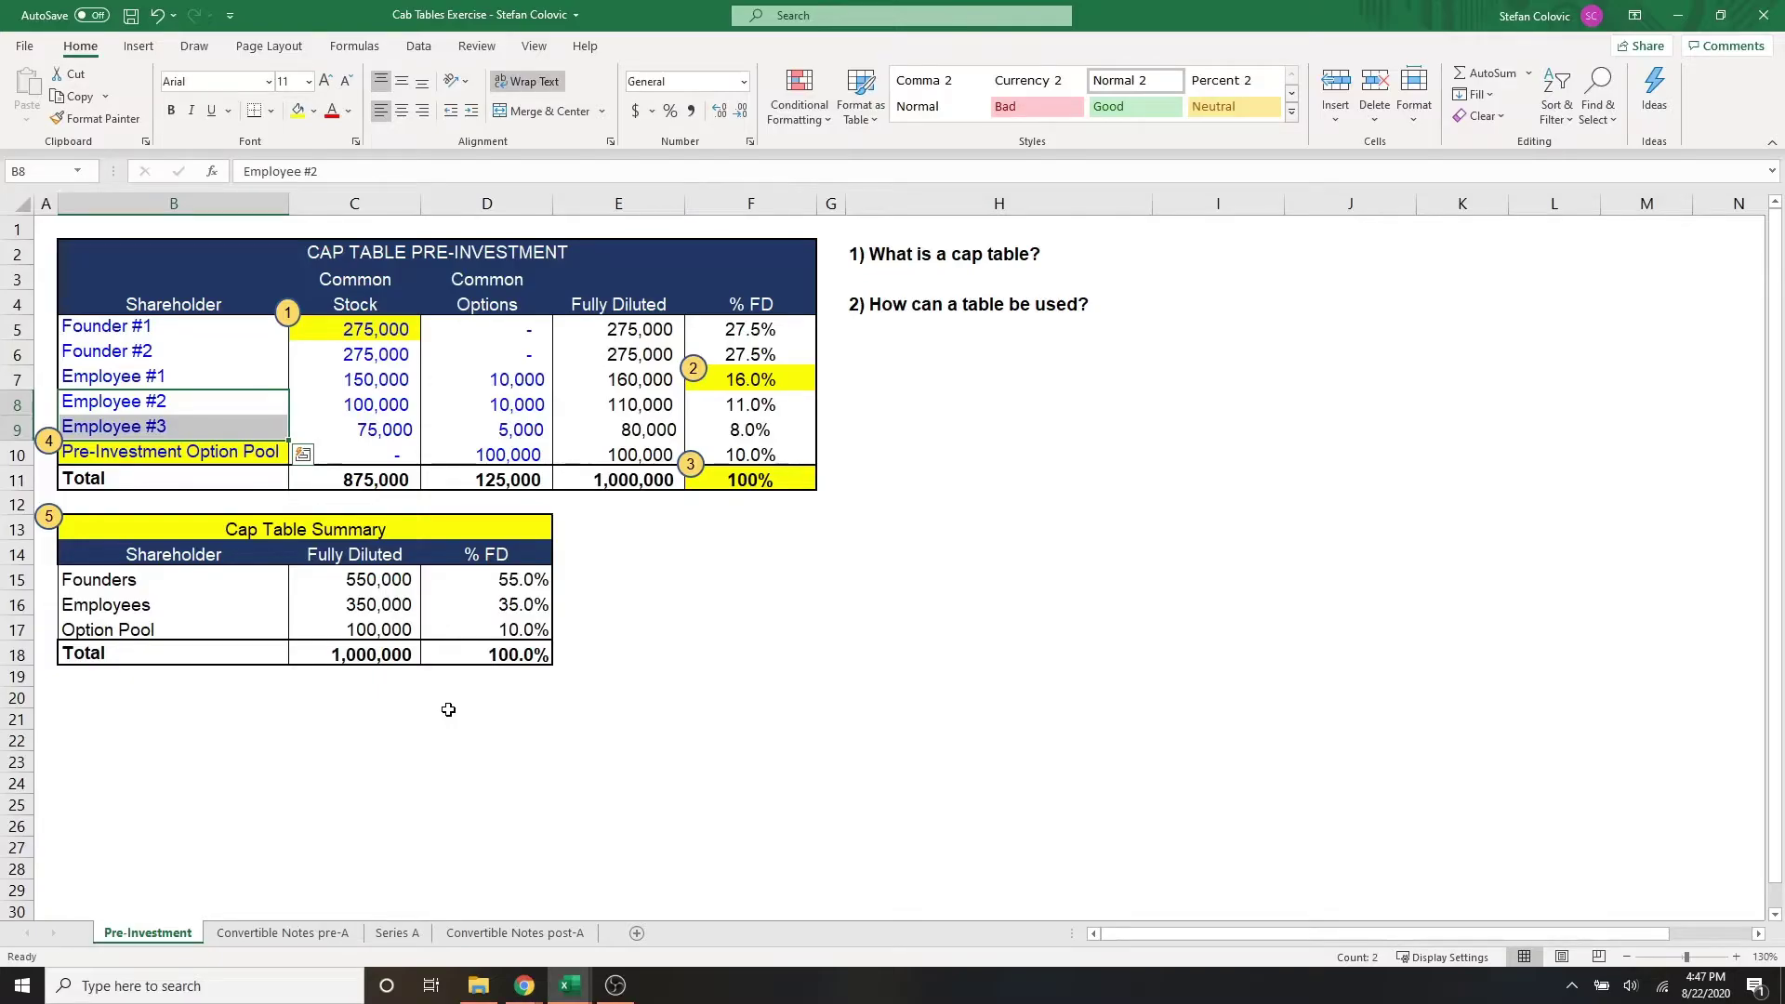
Inspect Employee #2's Fully Diluted formula in E8, Employee #3's % FD formula in F9 and the total in E11, leaving them unedited
key(Right)
key(Right)
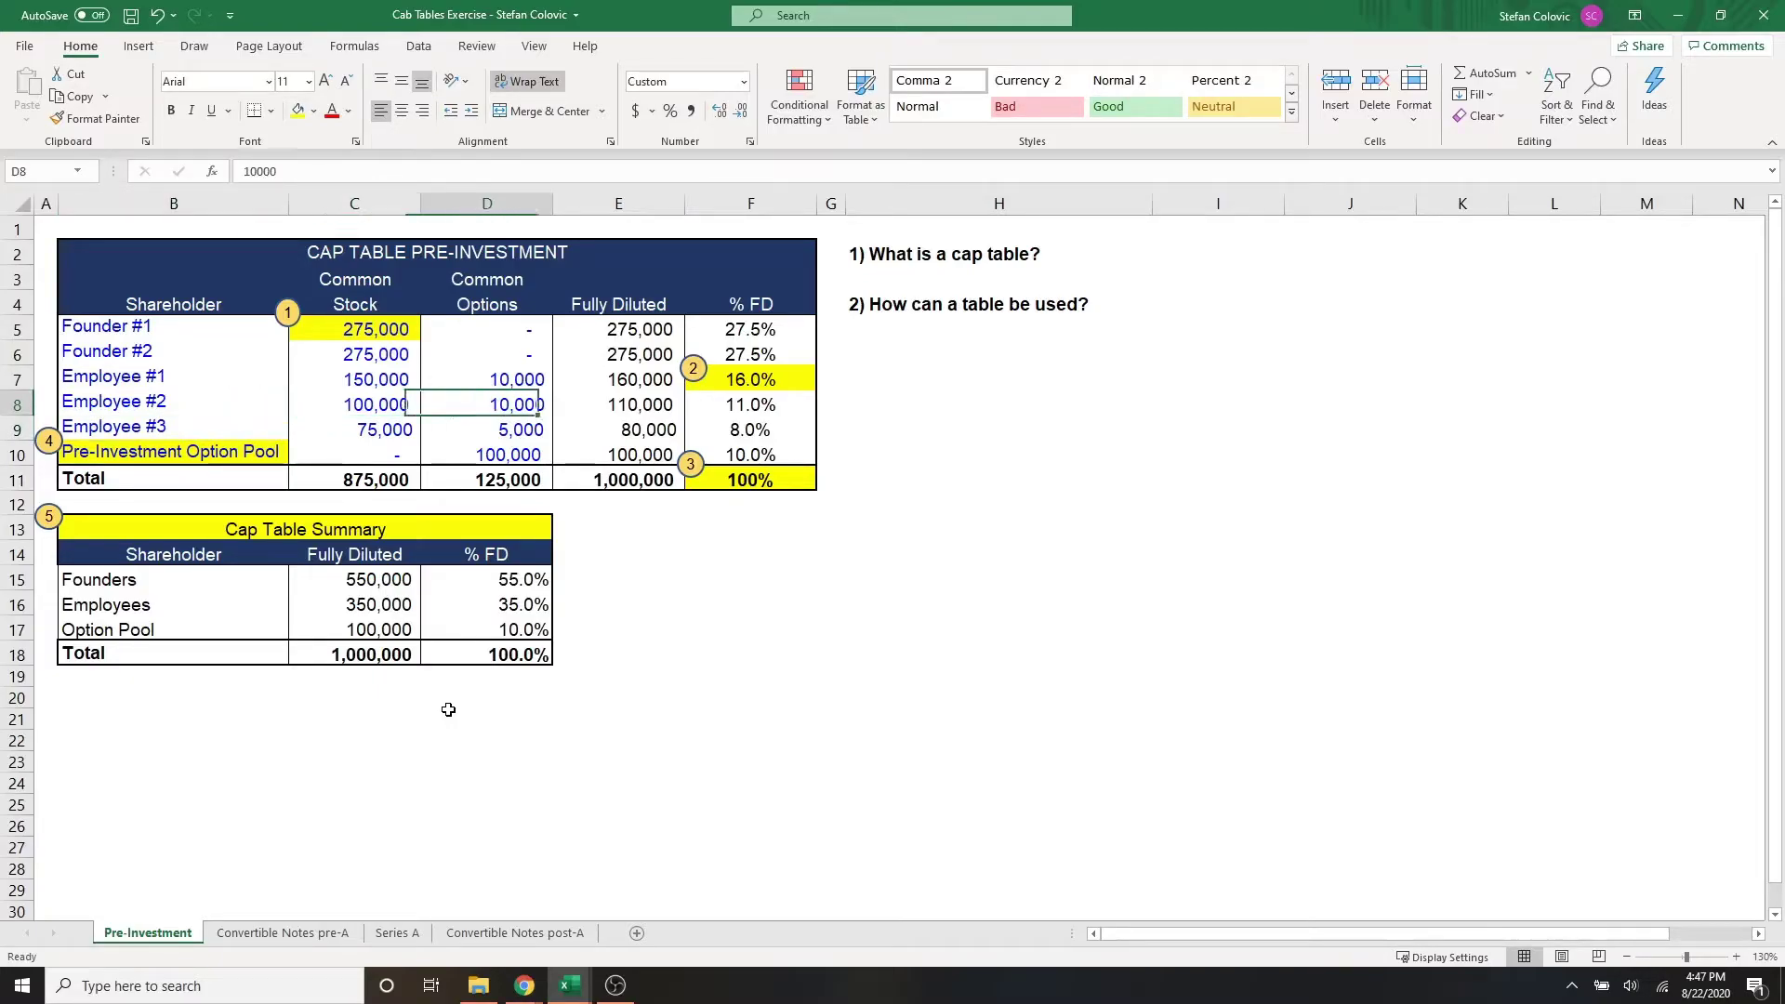
key(Right)
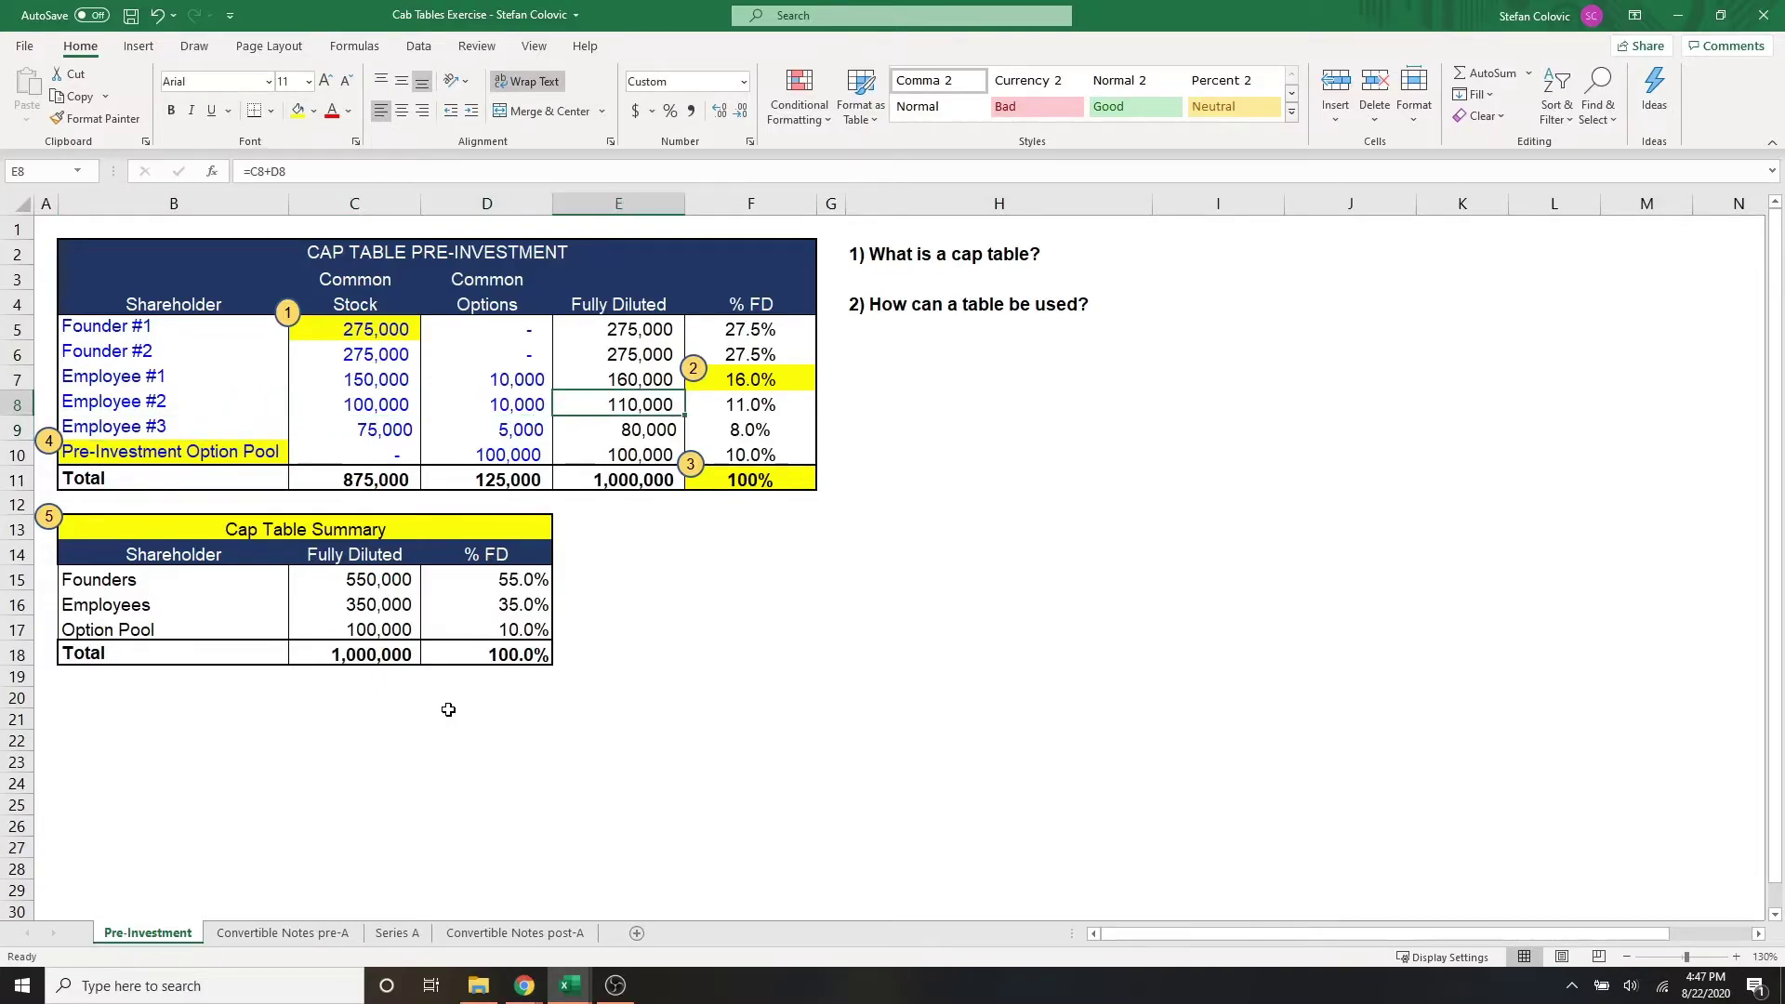
key(F2)
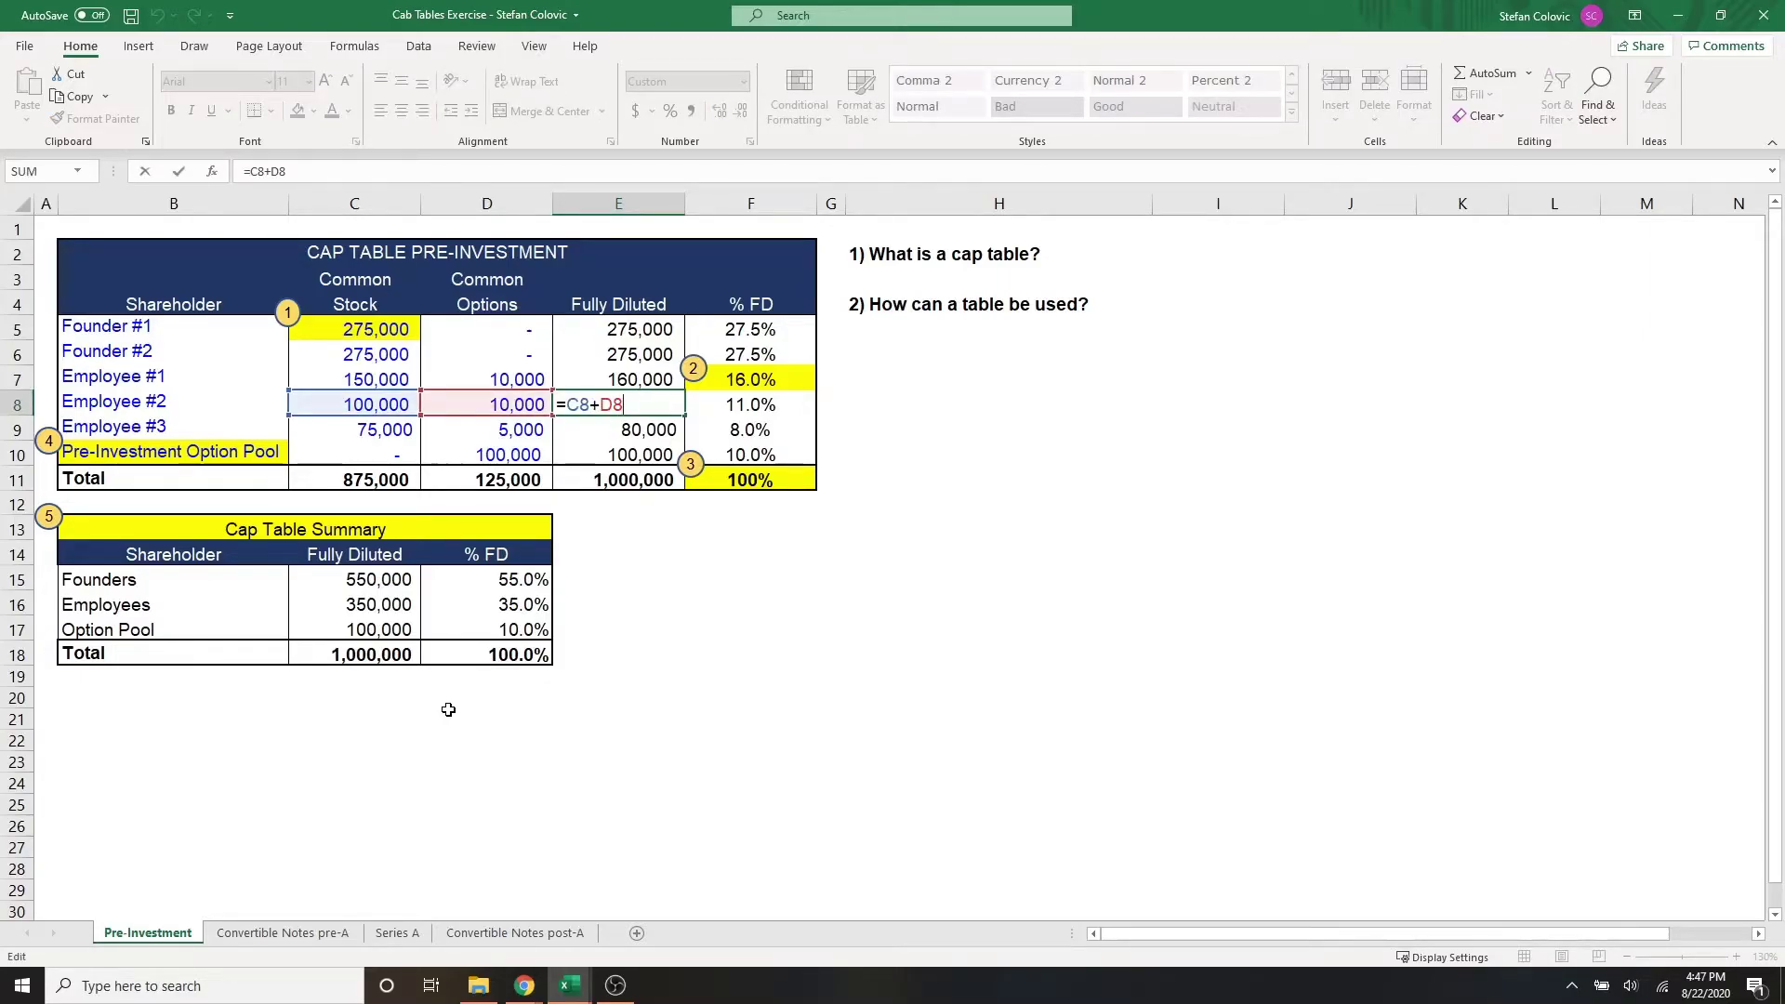
key(Escape)
key(Right)
key(Down)
key(Up)
key(Down)
key(F2)
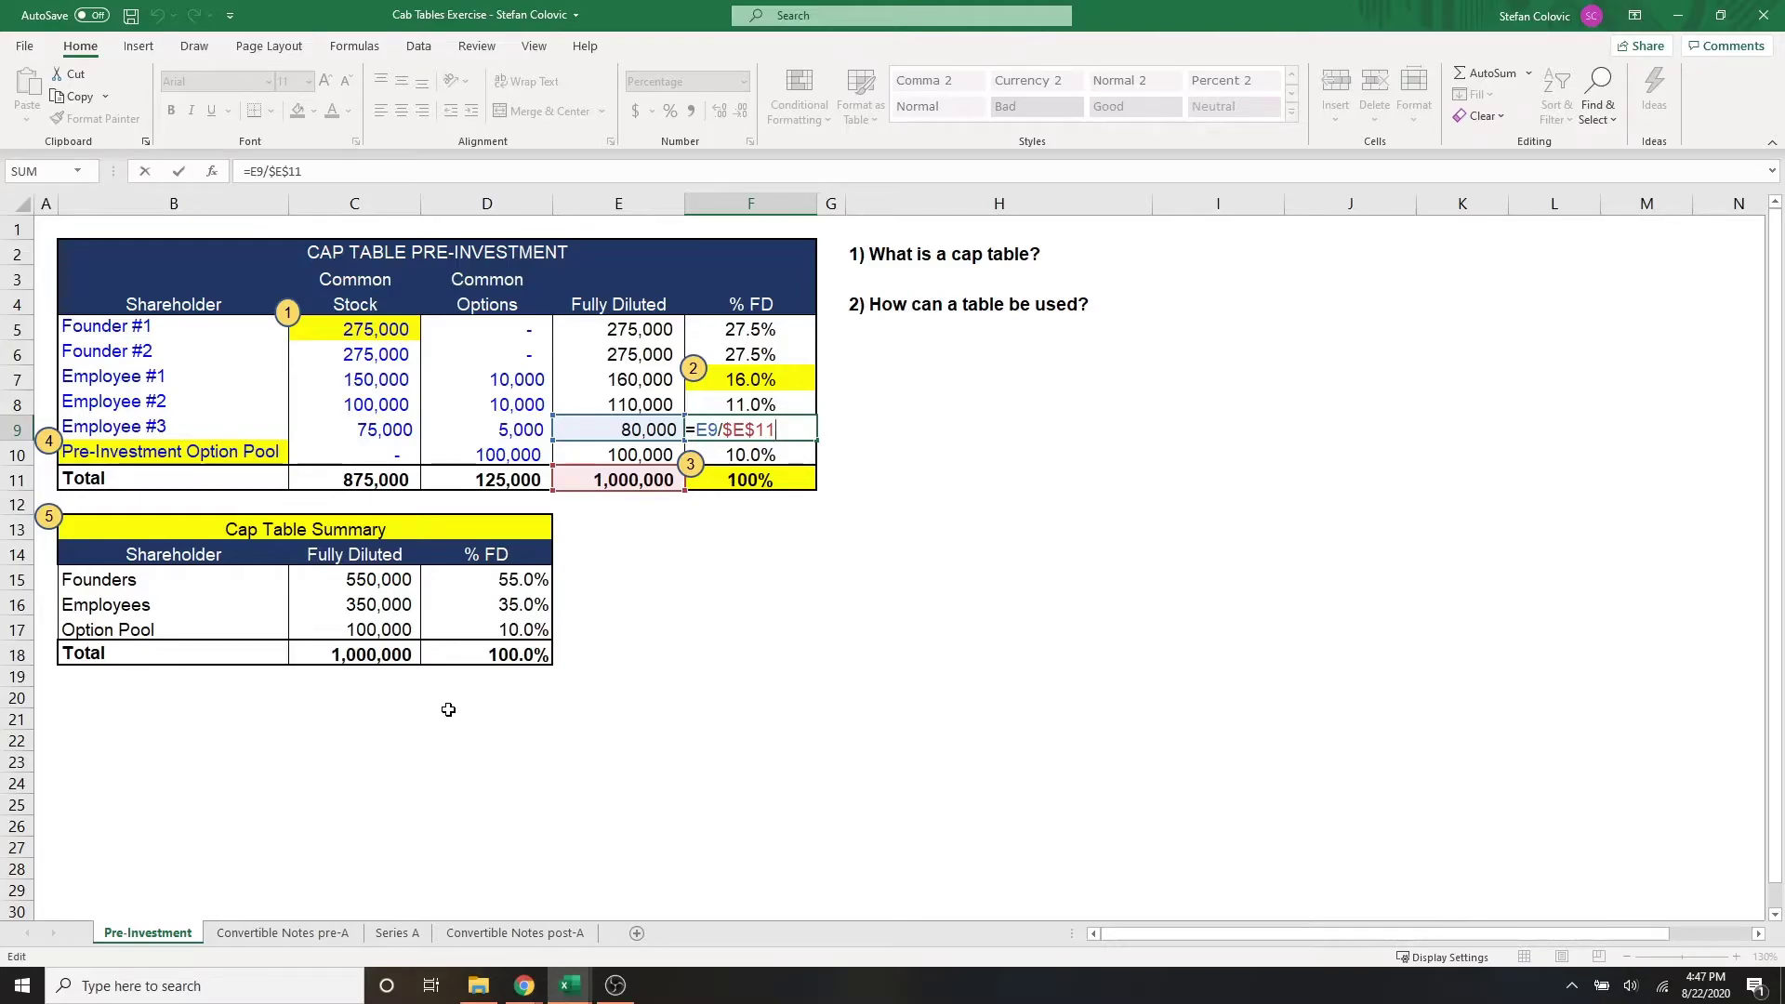
key(Escape)
key(Left)
key(Down)
key(Down)
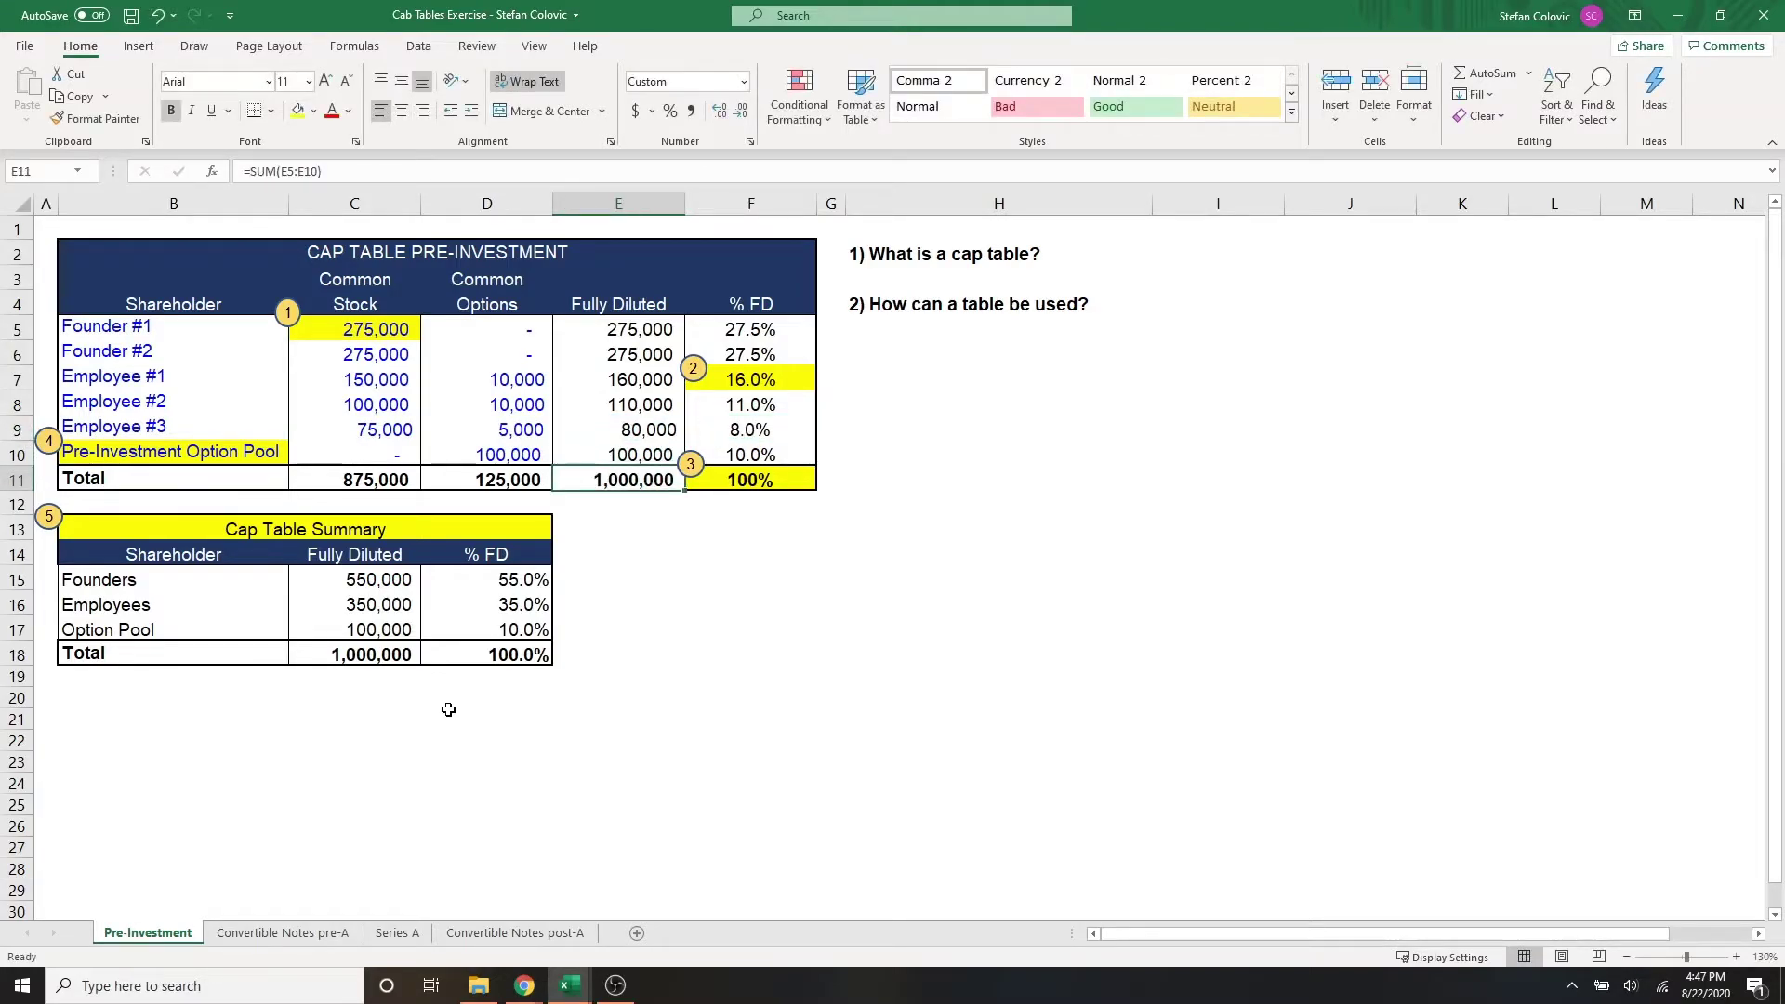
Review the Pre-Investment Option Pool row and its common options alongside the Employee #3 and Total rows
key(Left)
key(Up)
key(Left)
key(Left)
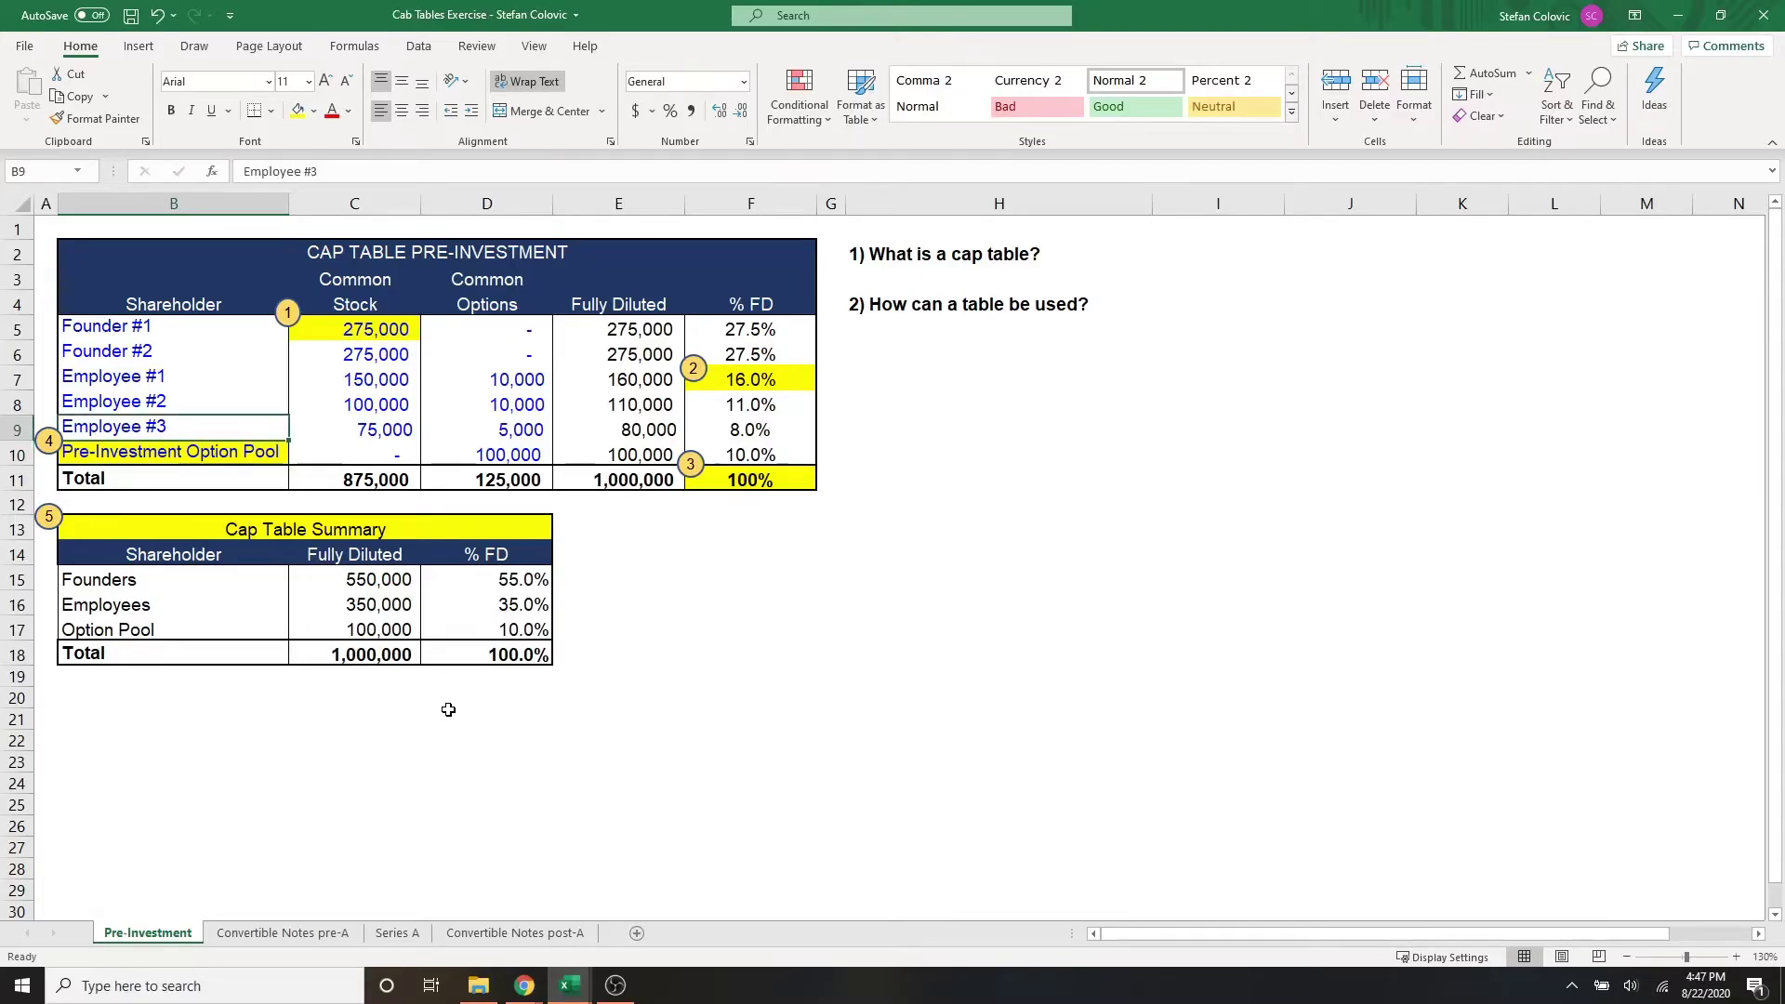
key(Right)
key(Right)
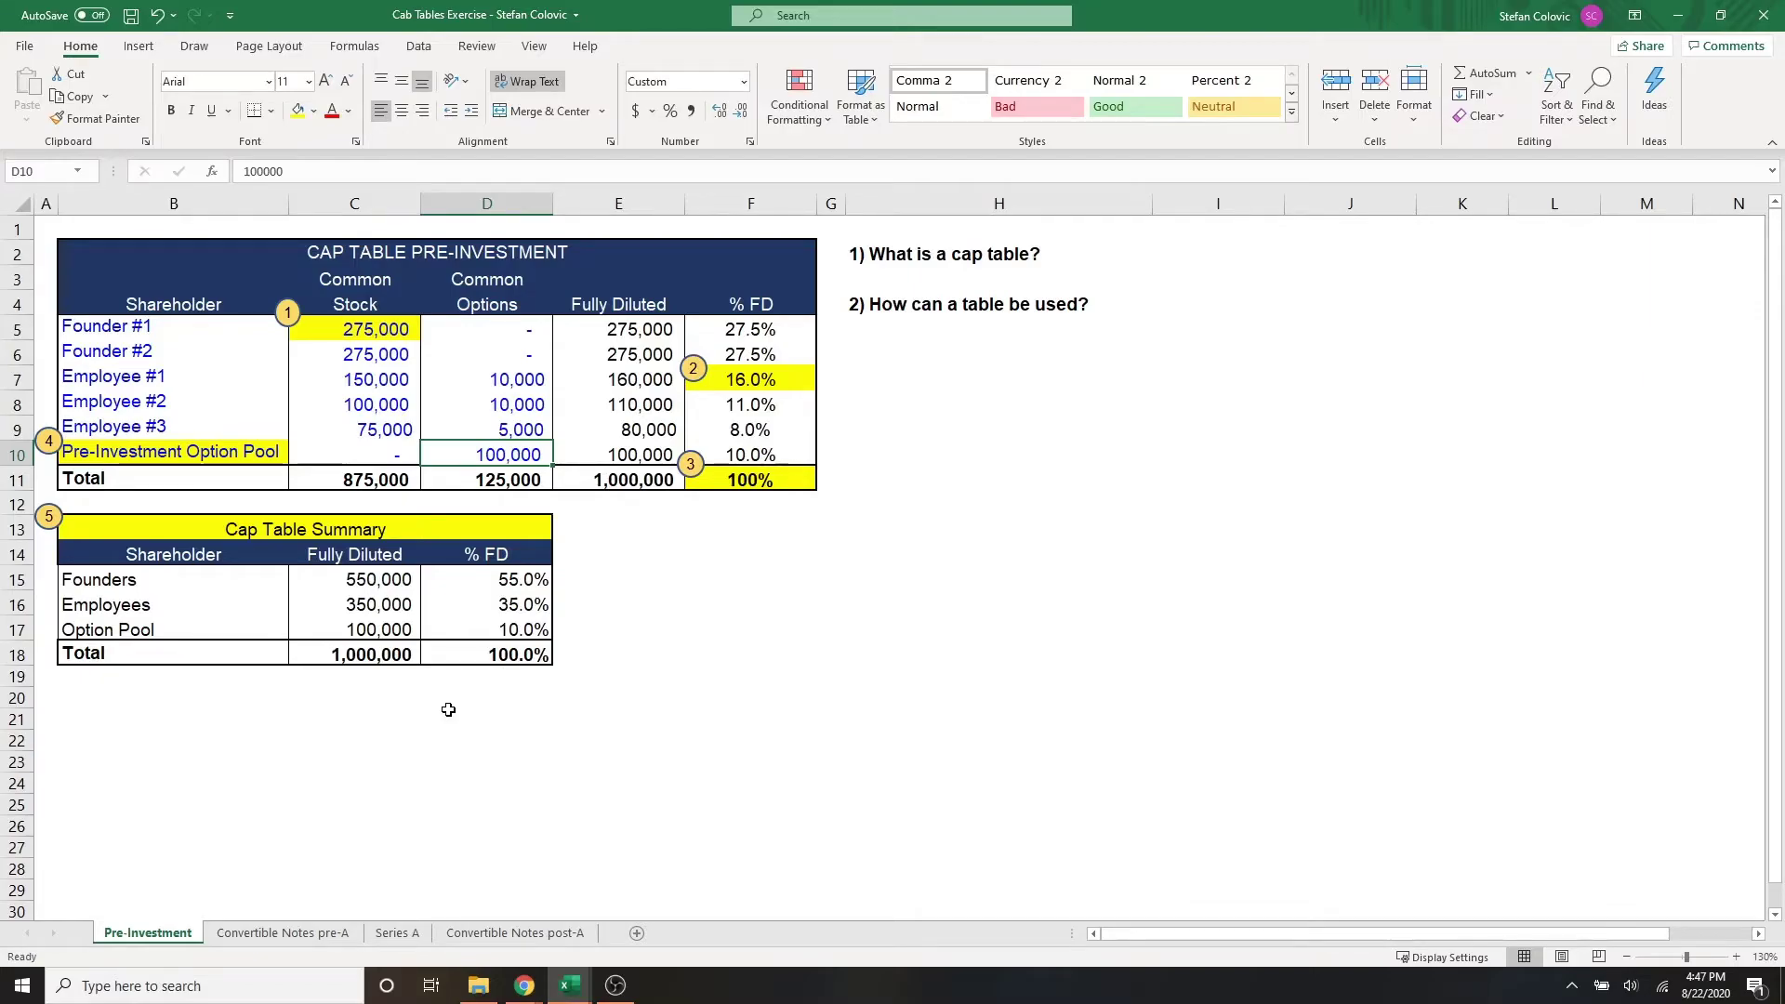
key(Left)
key(Left)
key(Down)
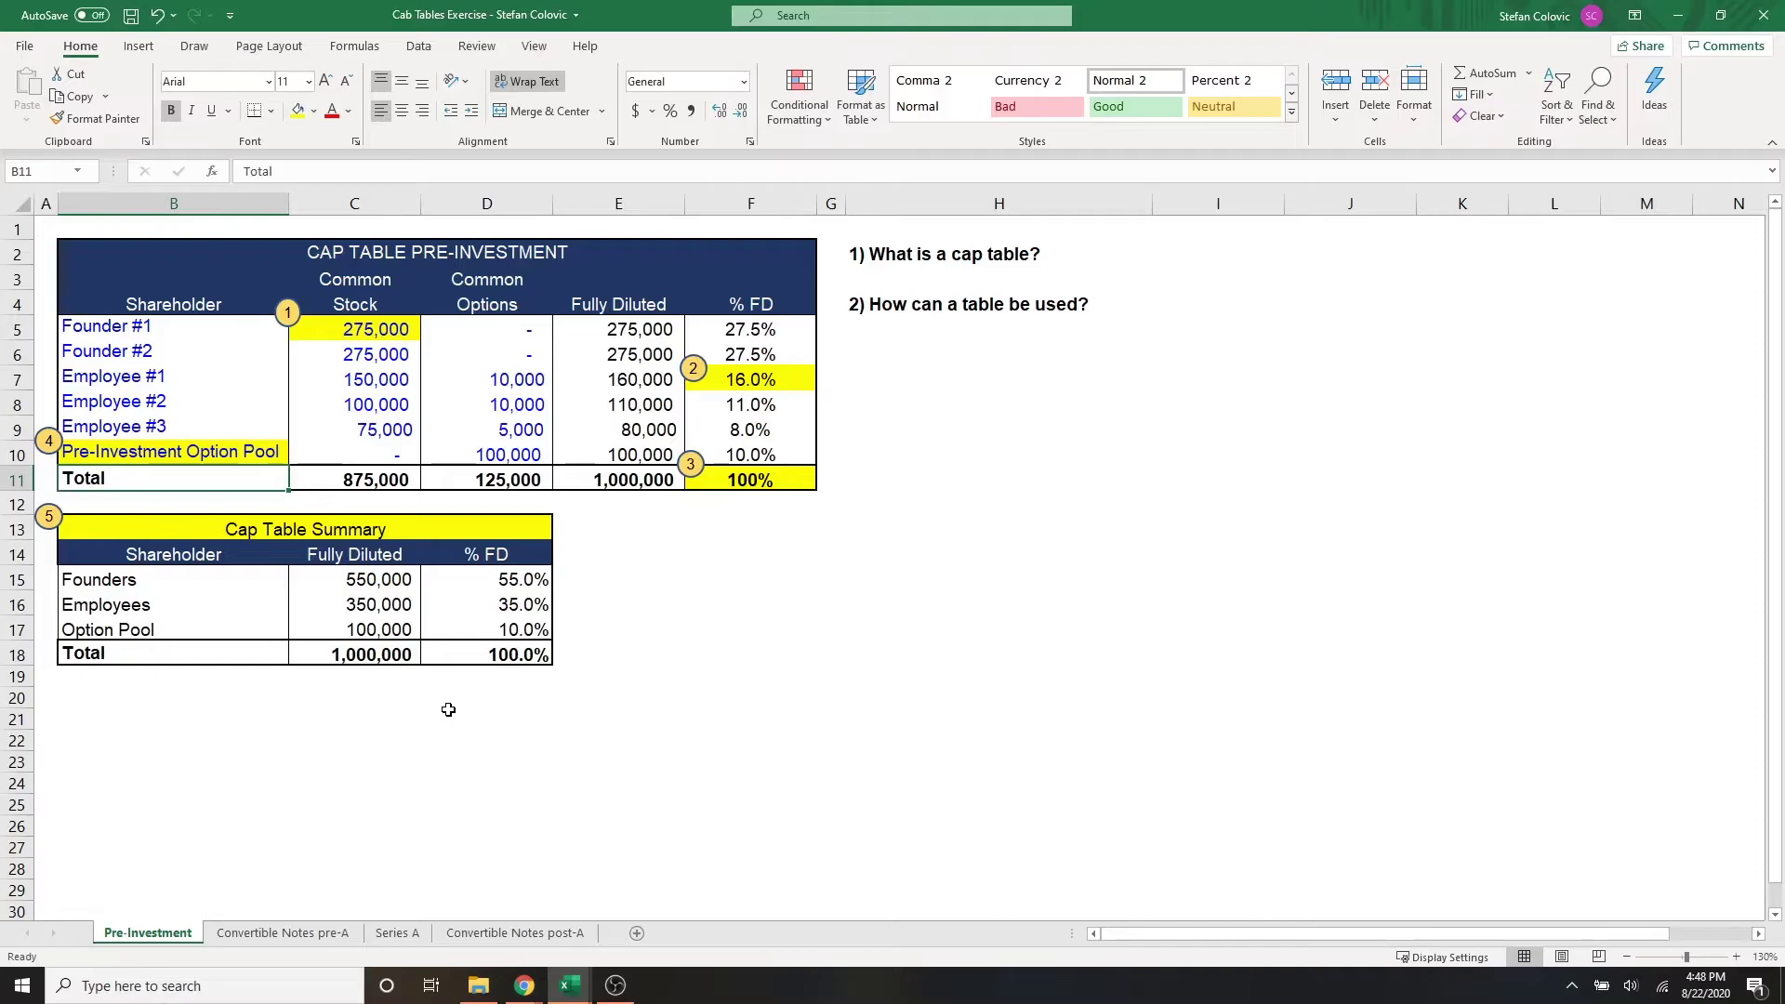
Compare the Cap Table Summary with the full pre-investment table and check its Fully Diluted figures for founders and the option pool
click(103, 699)
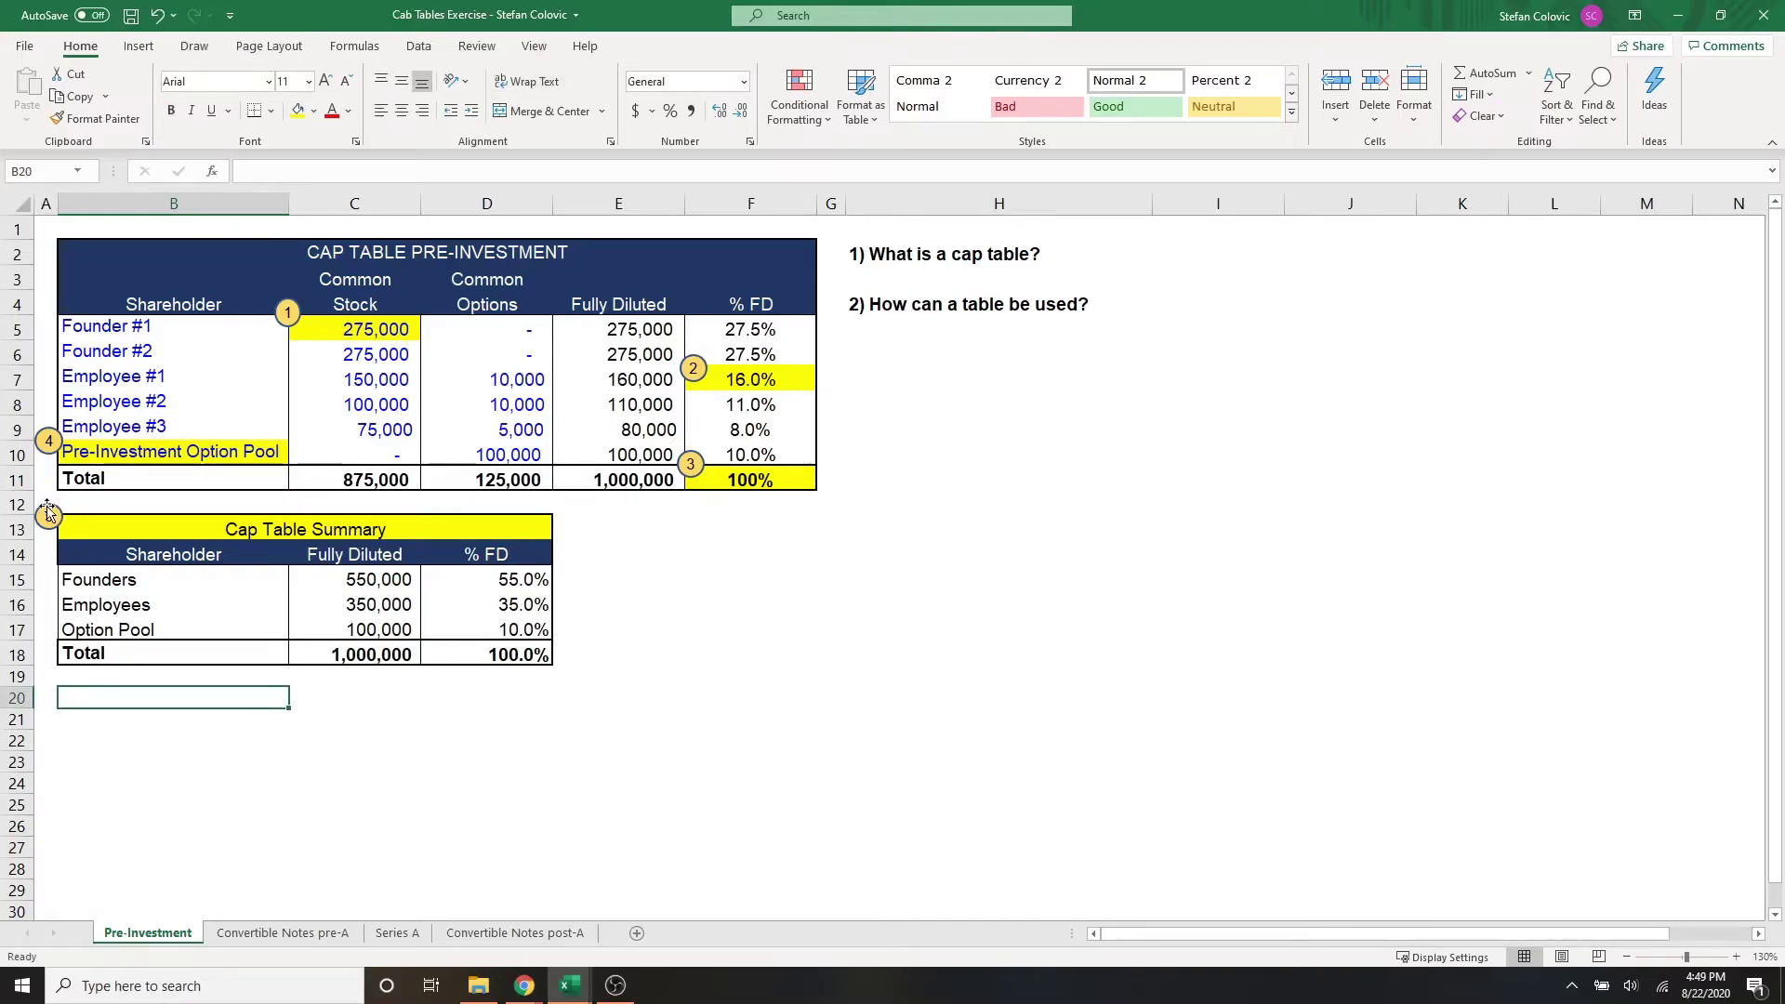
drag(145, 533, 437, 656)
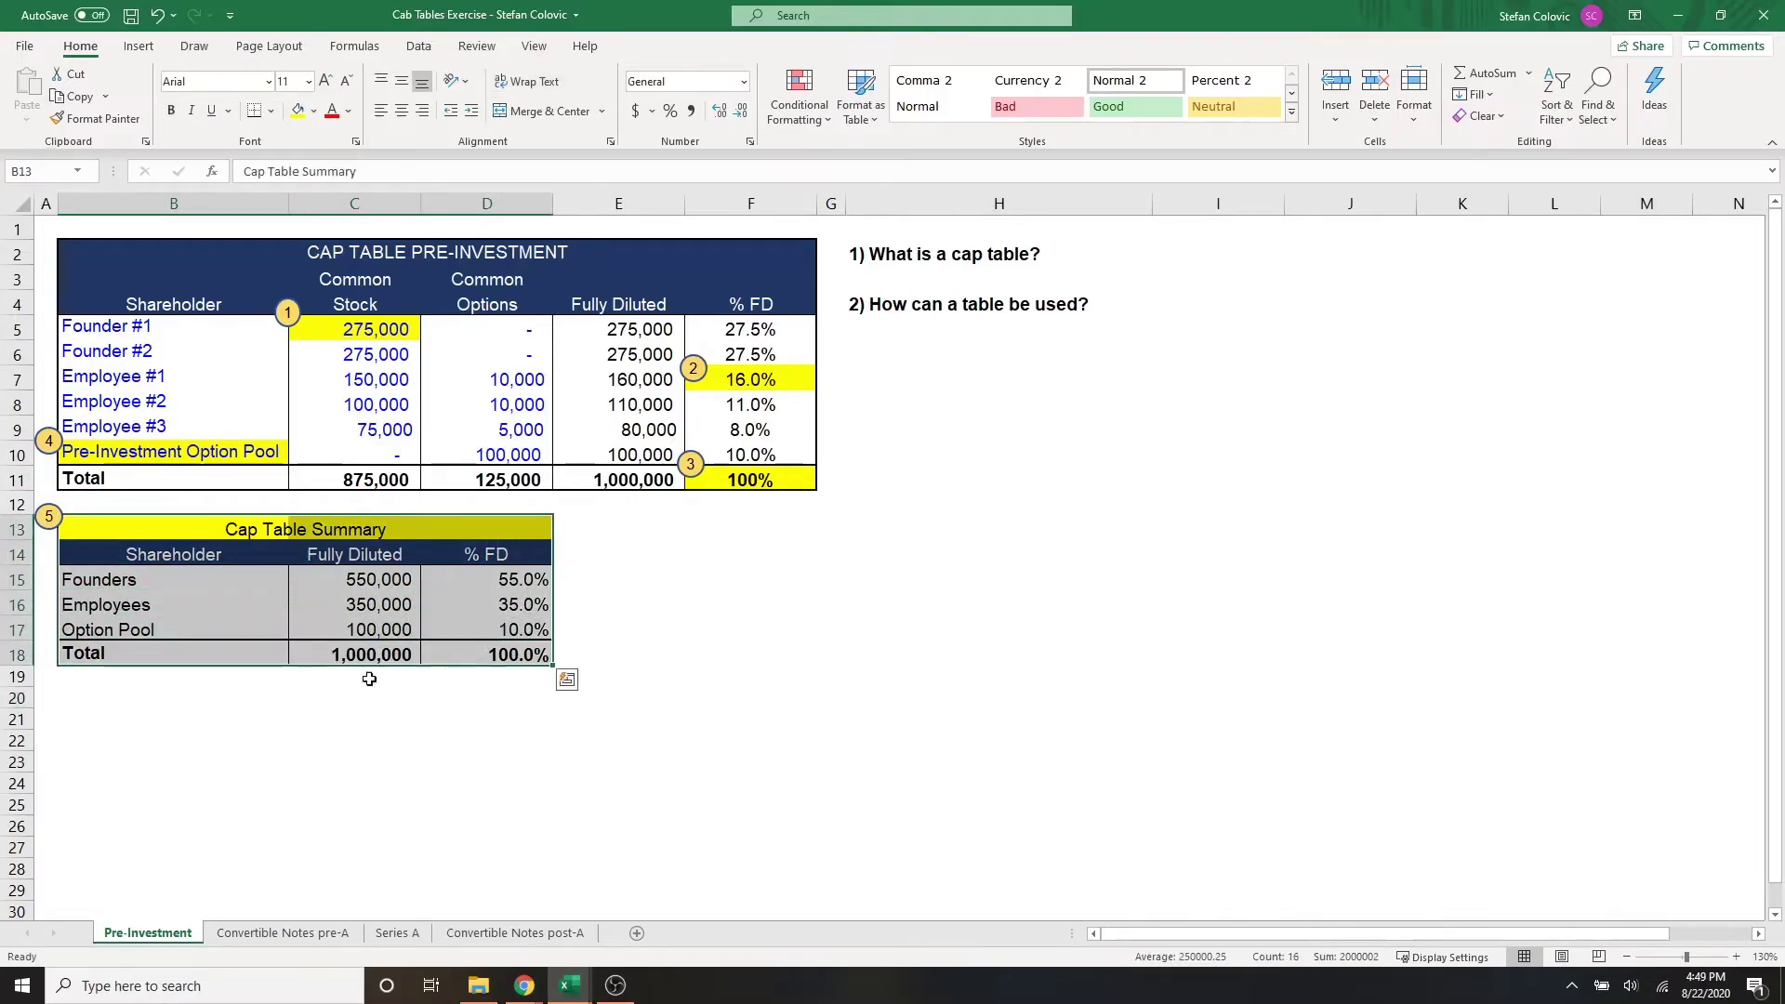
click(106, 696)
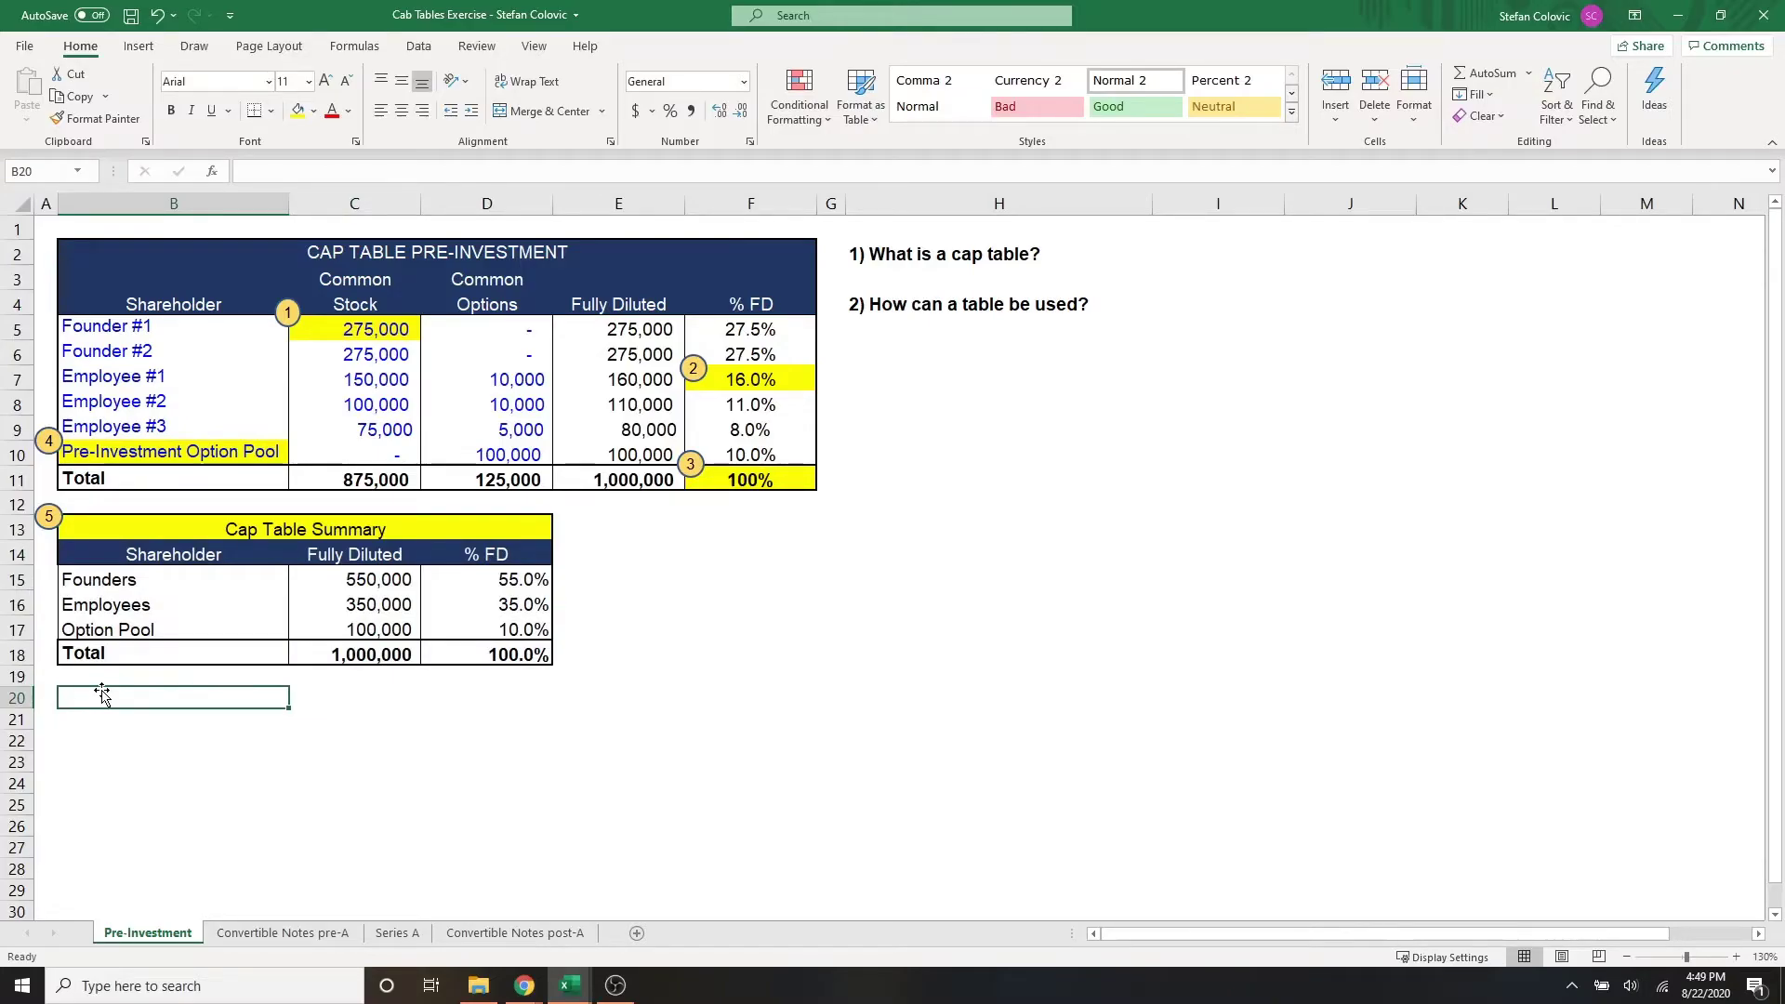
drag(88, 246, 736, 484)
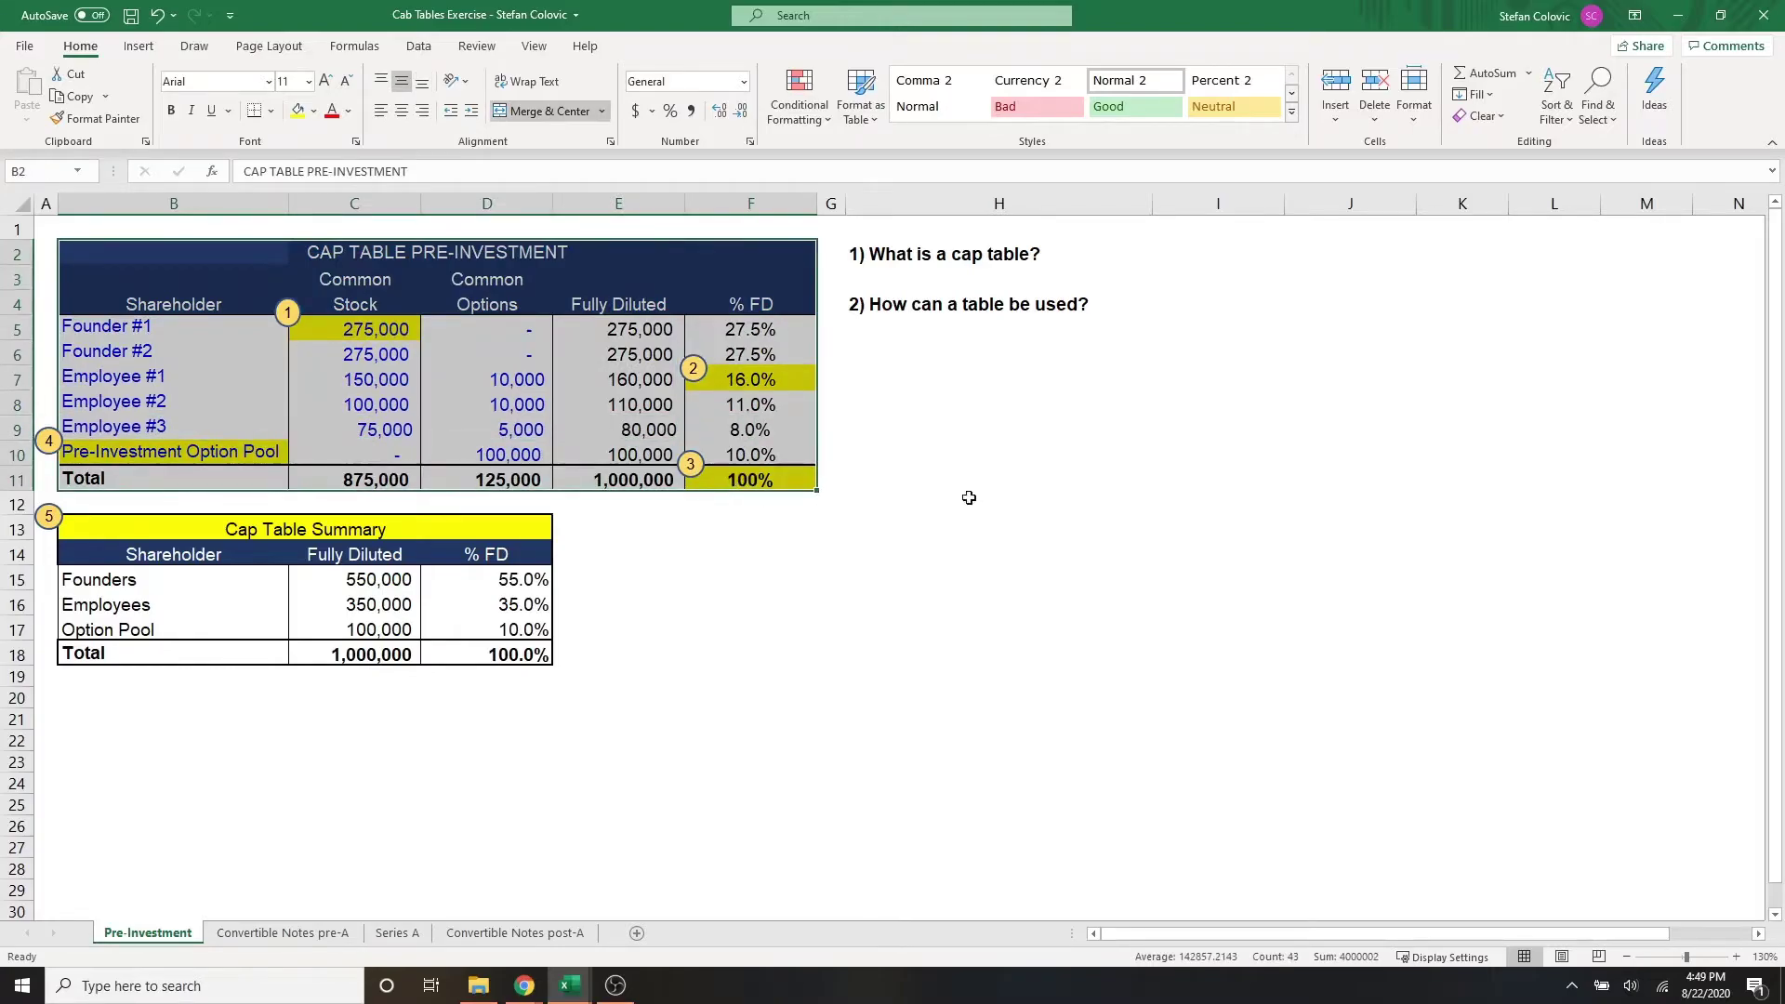
click(140, 726)
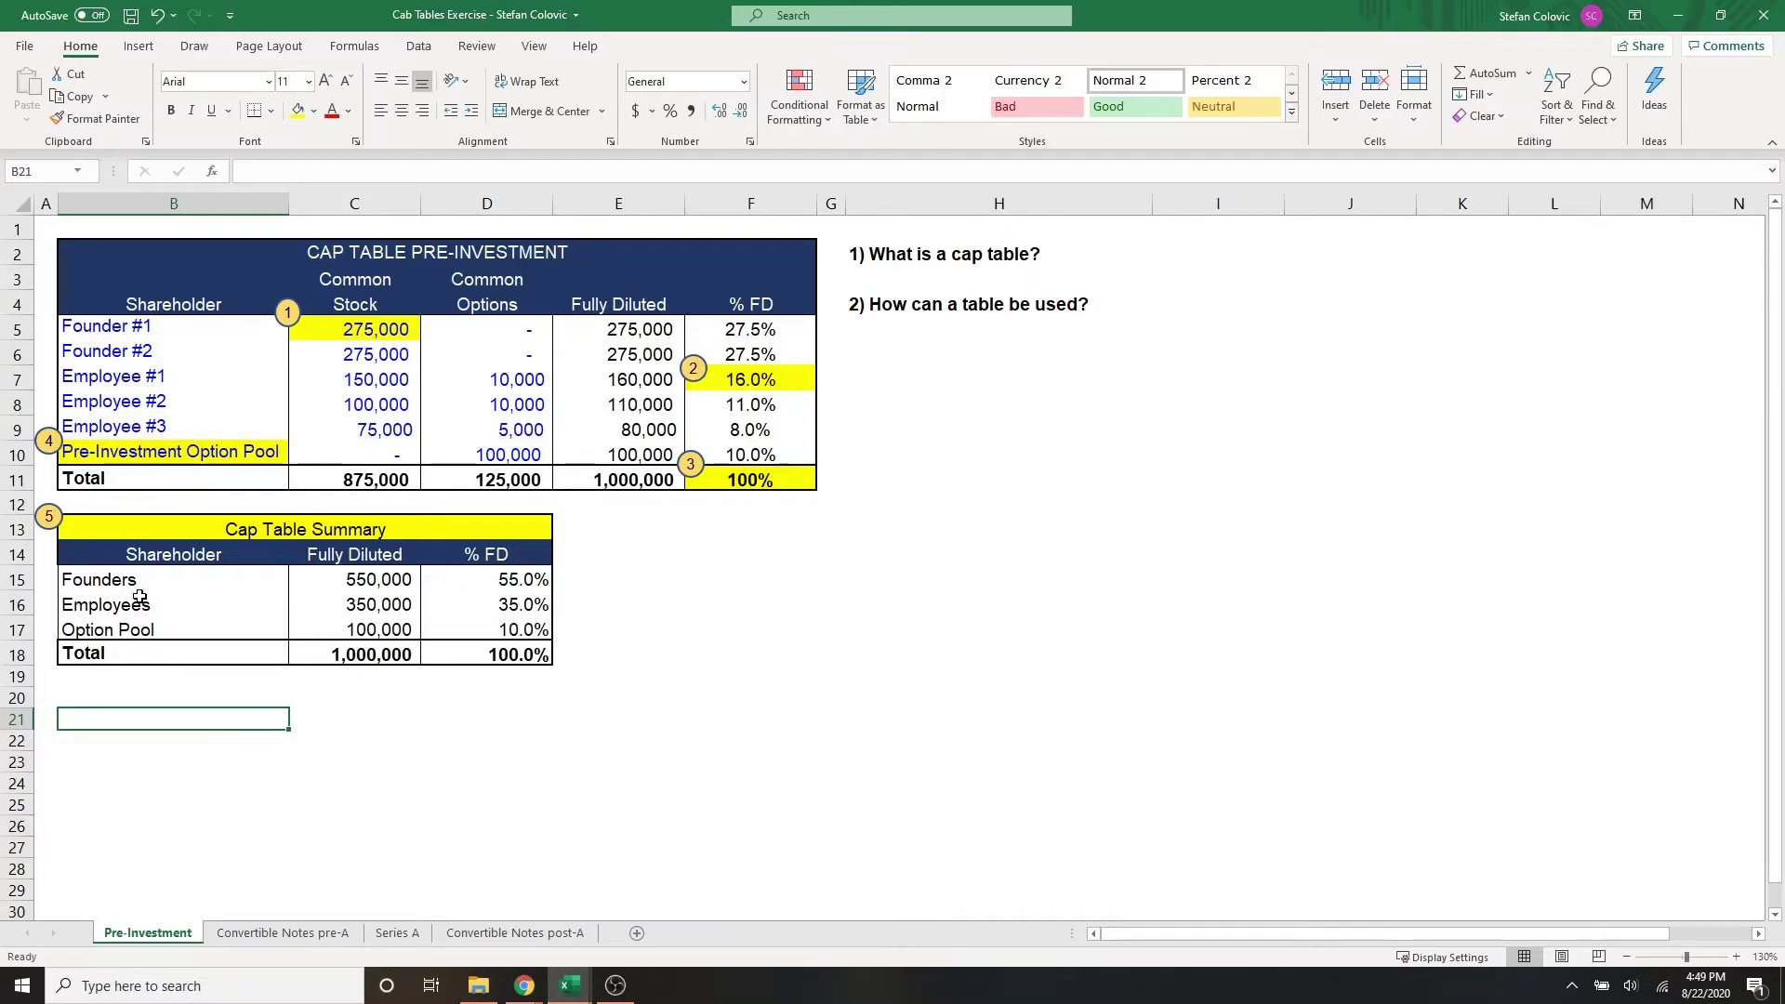
click(346, 571)
click(333, 634)
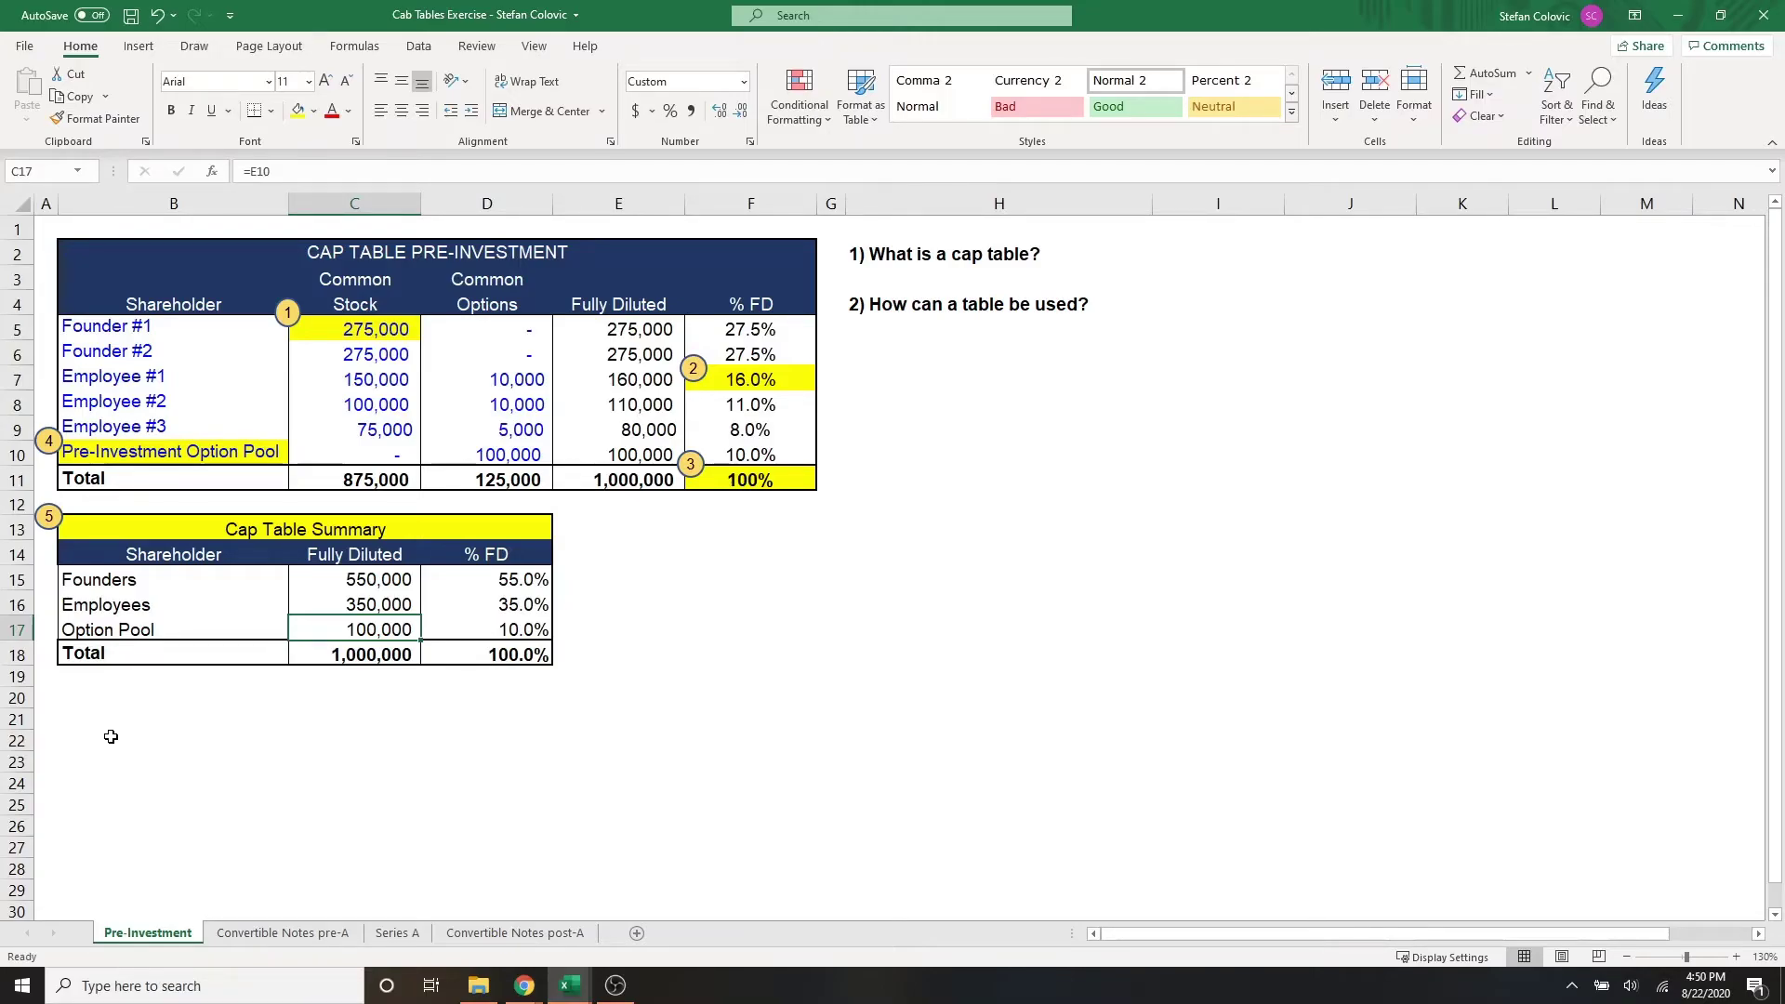
Select the question in H4 about how a cap table can be used
click(73, 696)
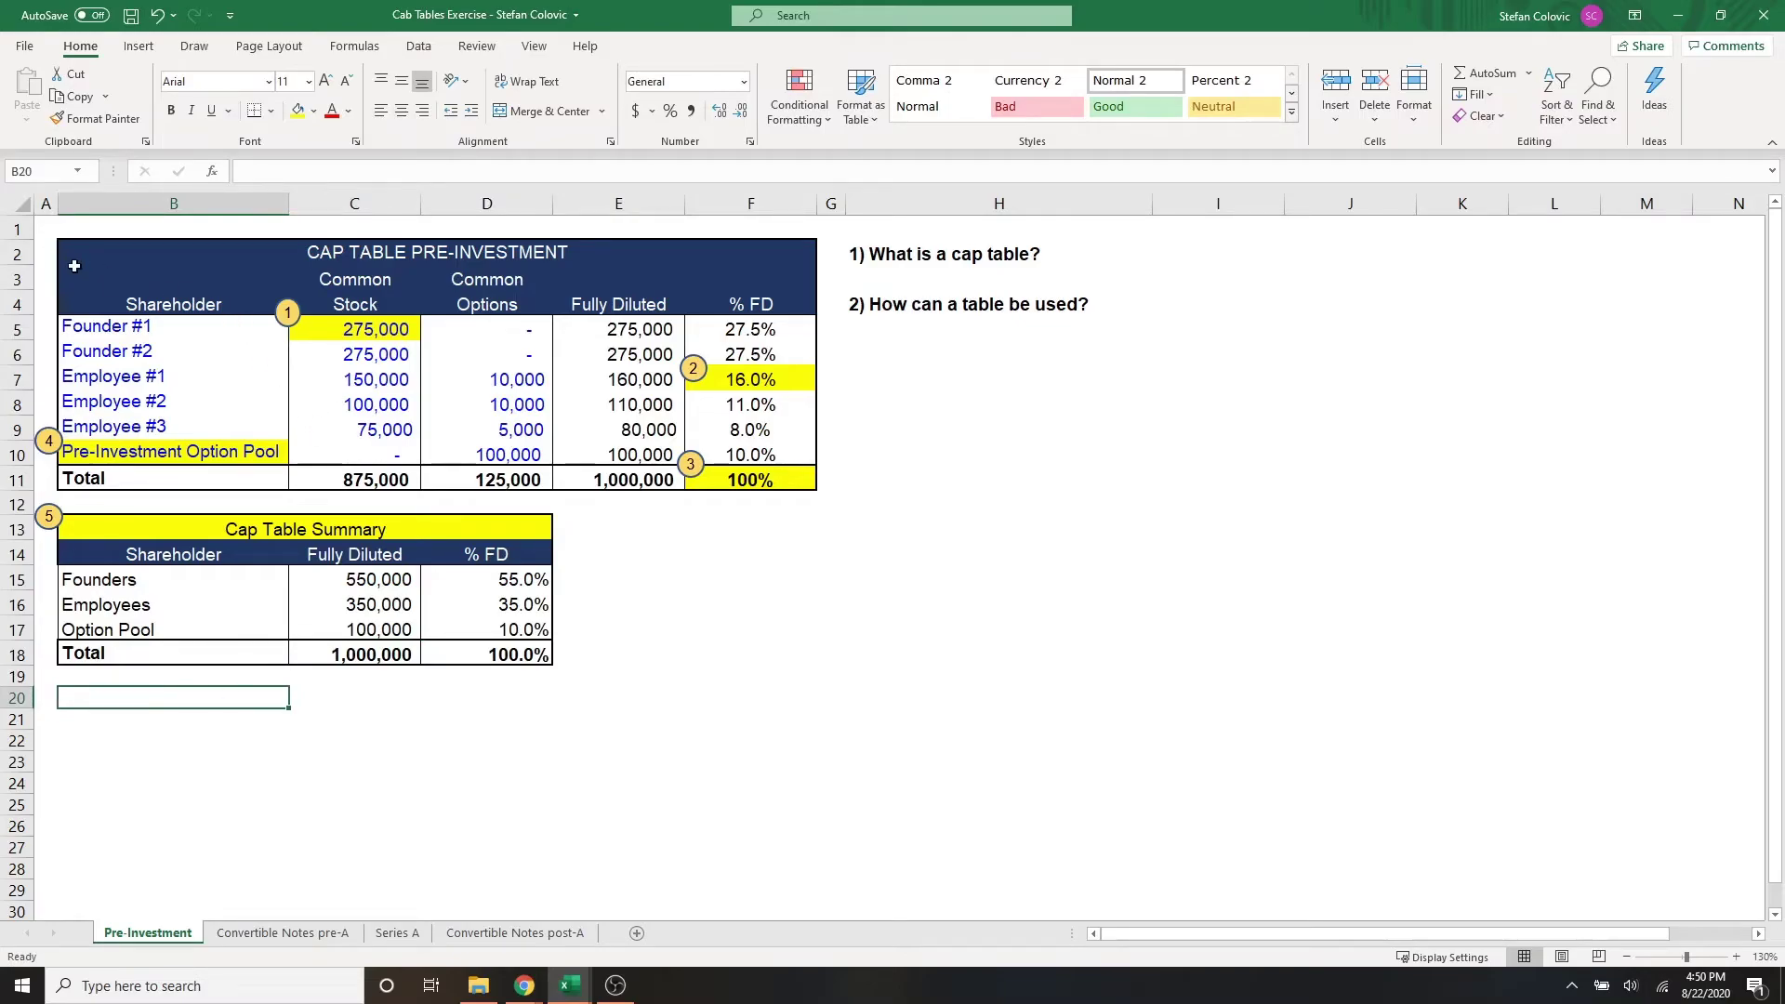
click(51, 229)
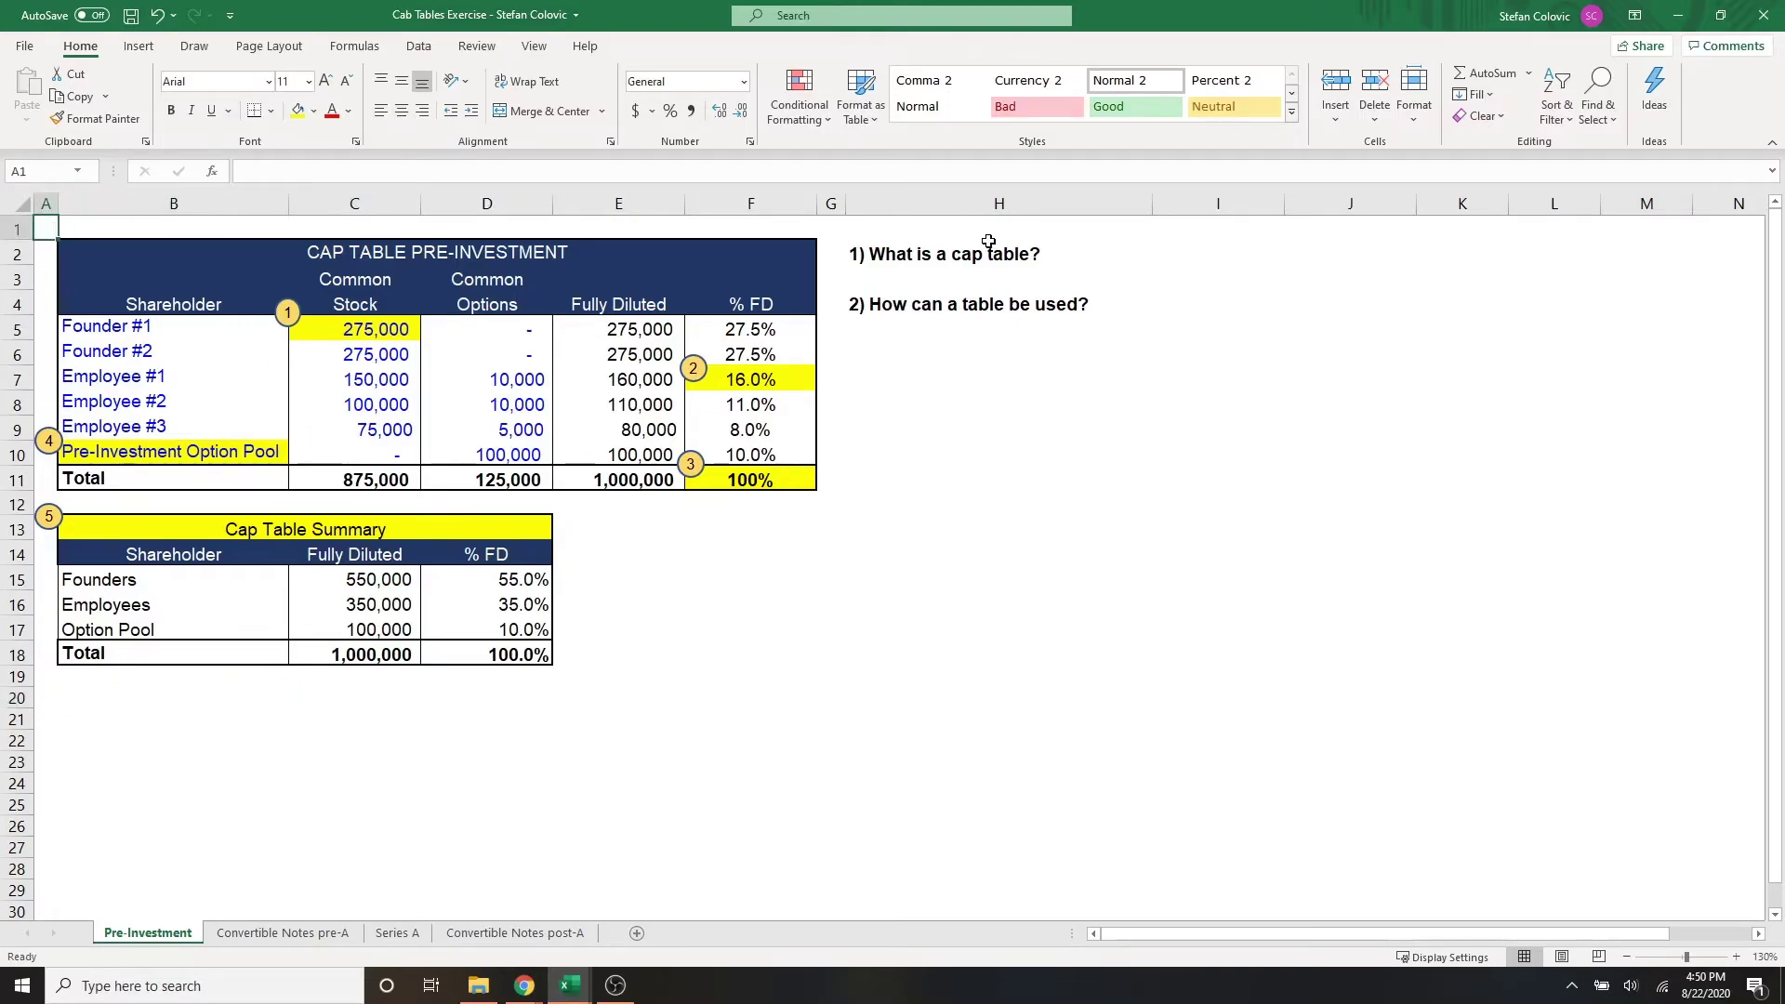
click(865, 297)
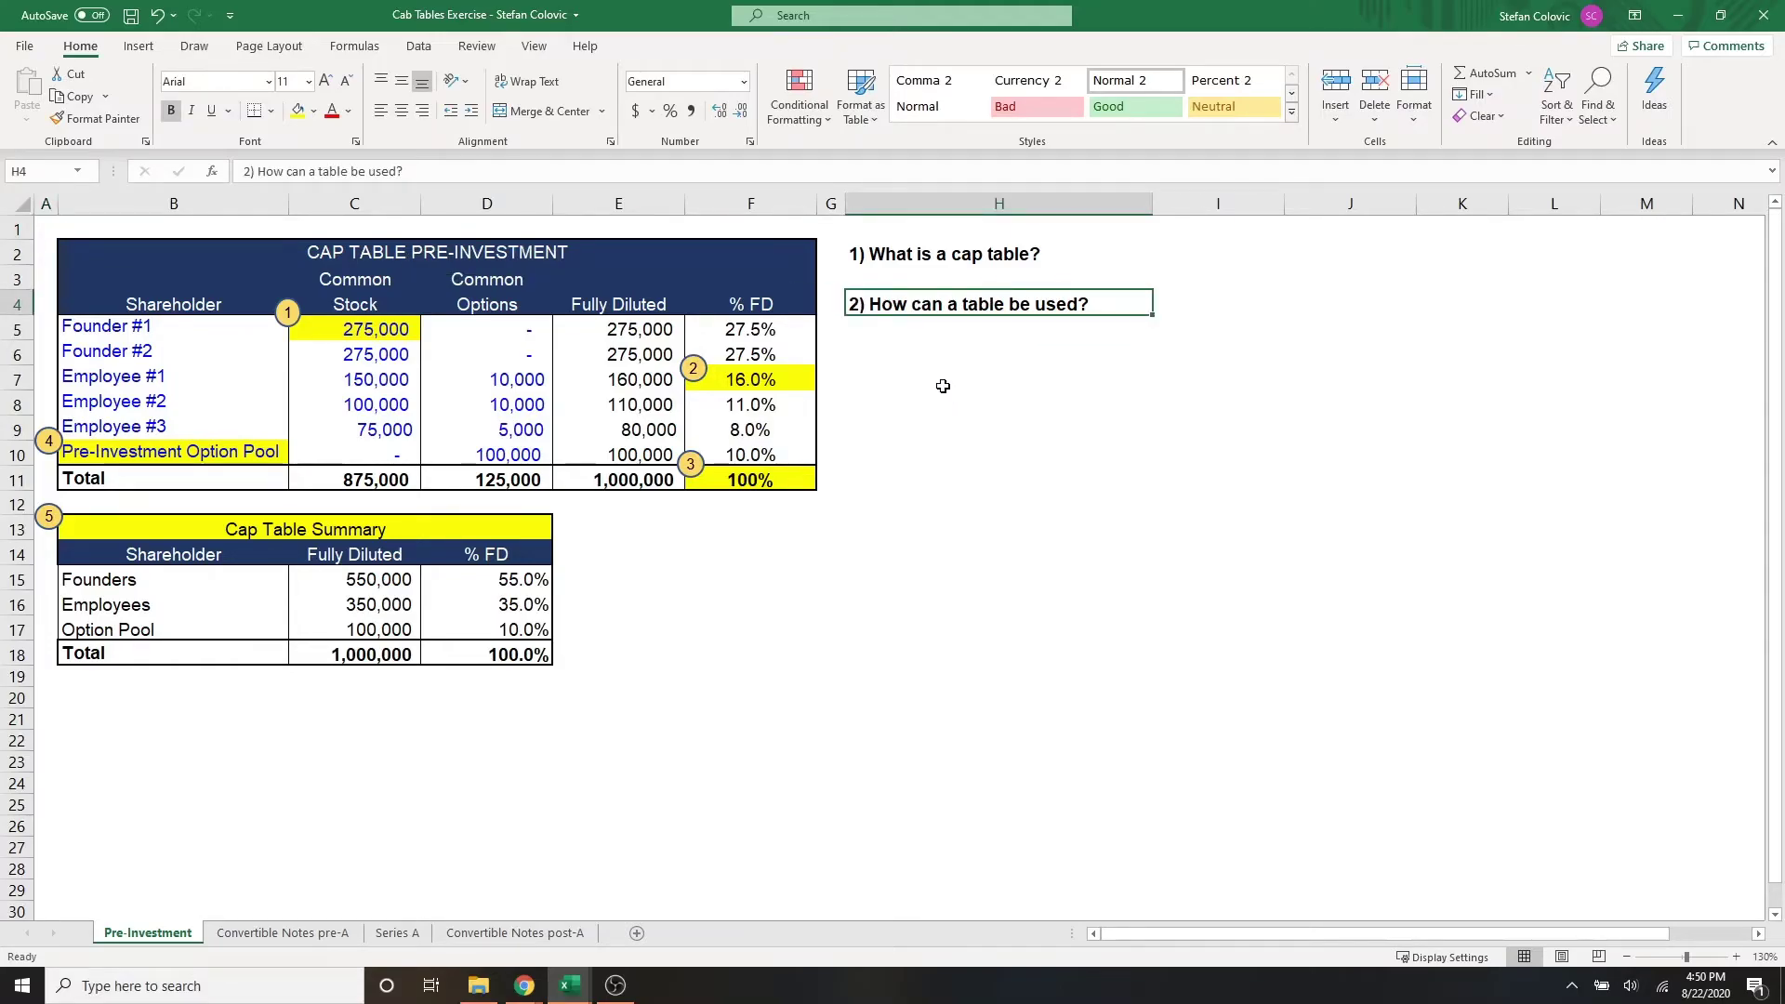
Review the Common Stock held by Founder #1 and Founder #2 in C5:C6
click(903, 347)
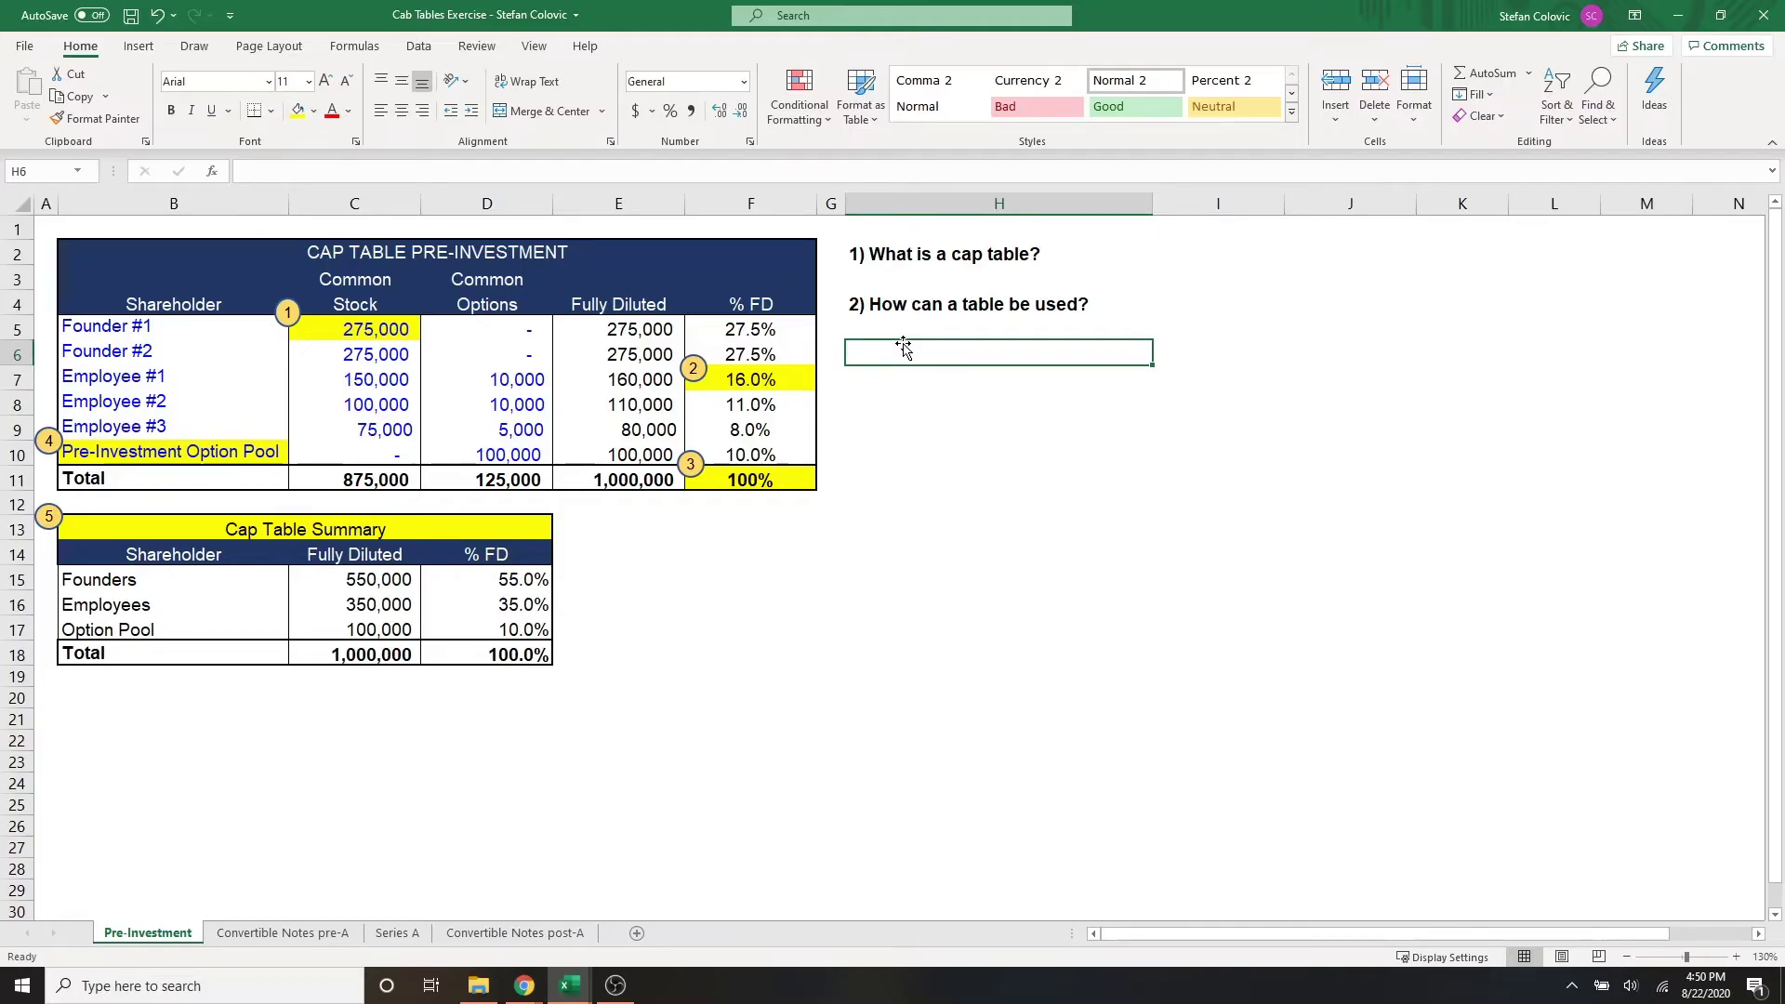
key(Left)
key(Left)
key(Left)
key(Left)
key(Left)
key(Left)
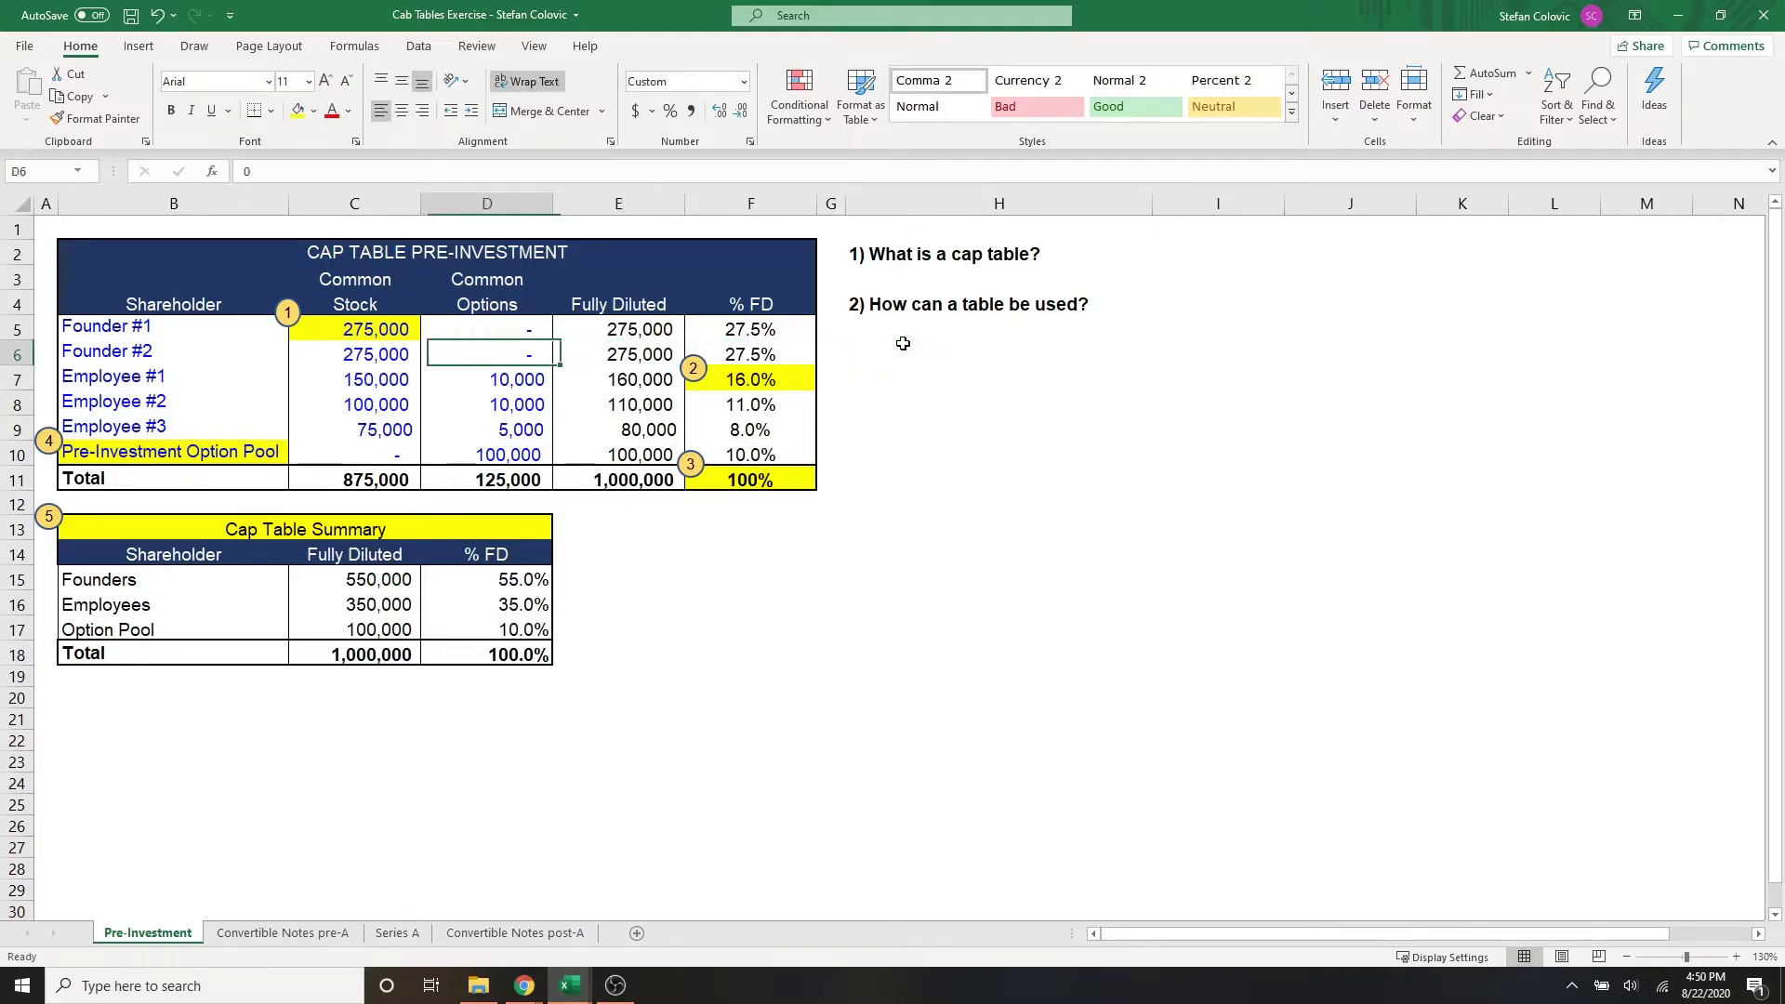
key(Up)
key(Right)
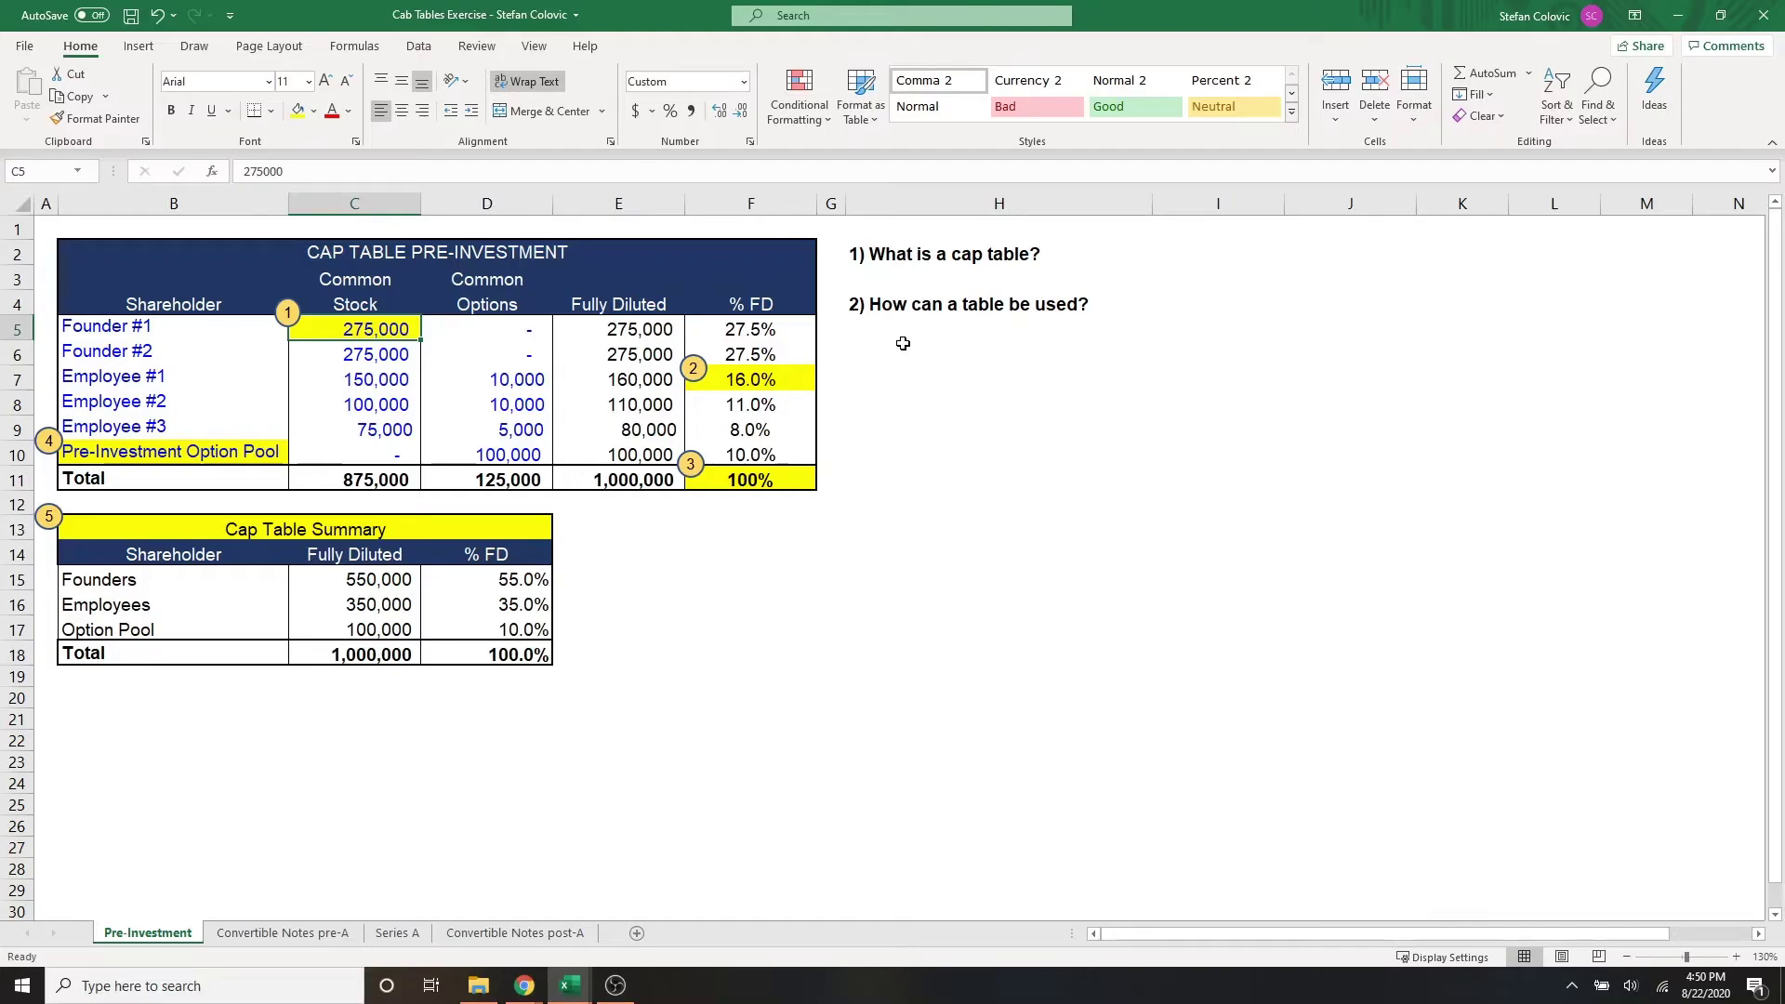
key(shift+Down)
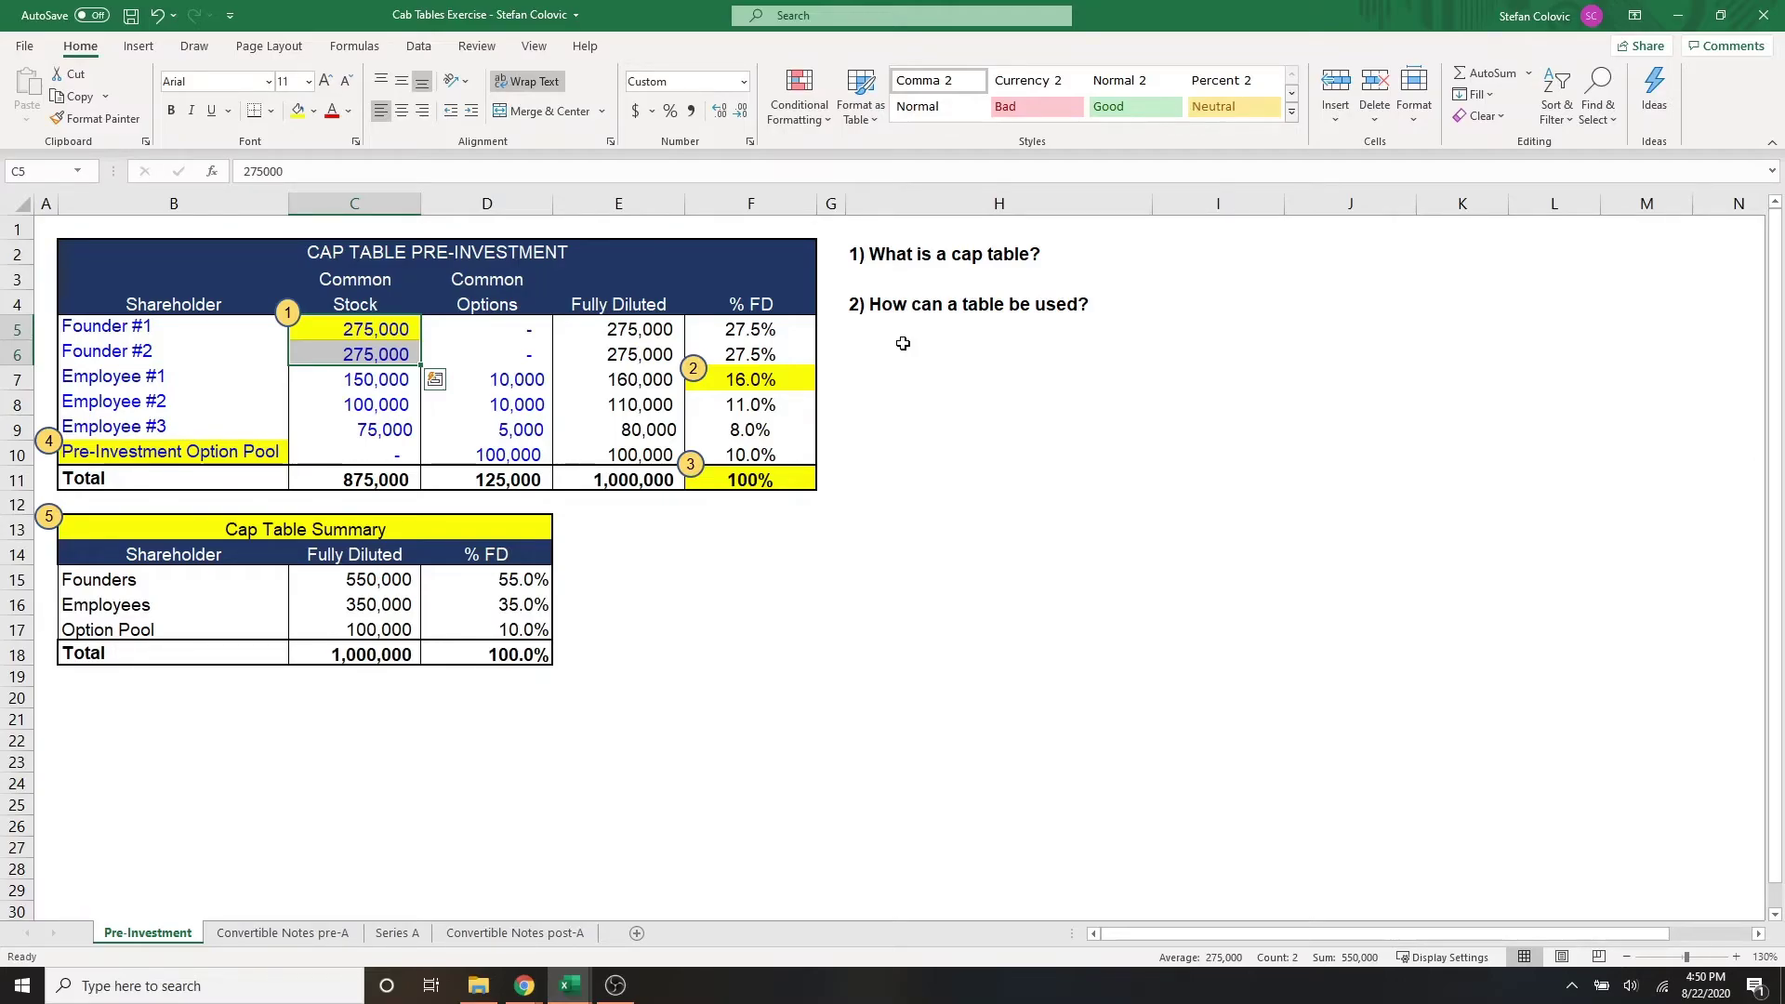
key(shift+Up)
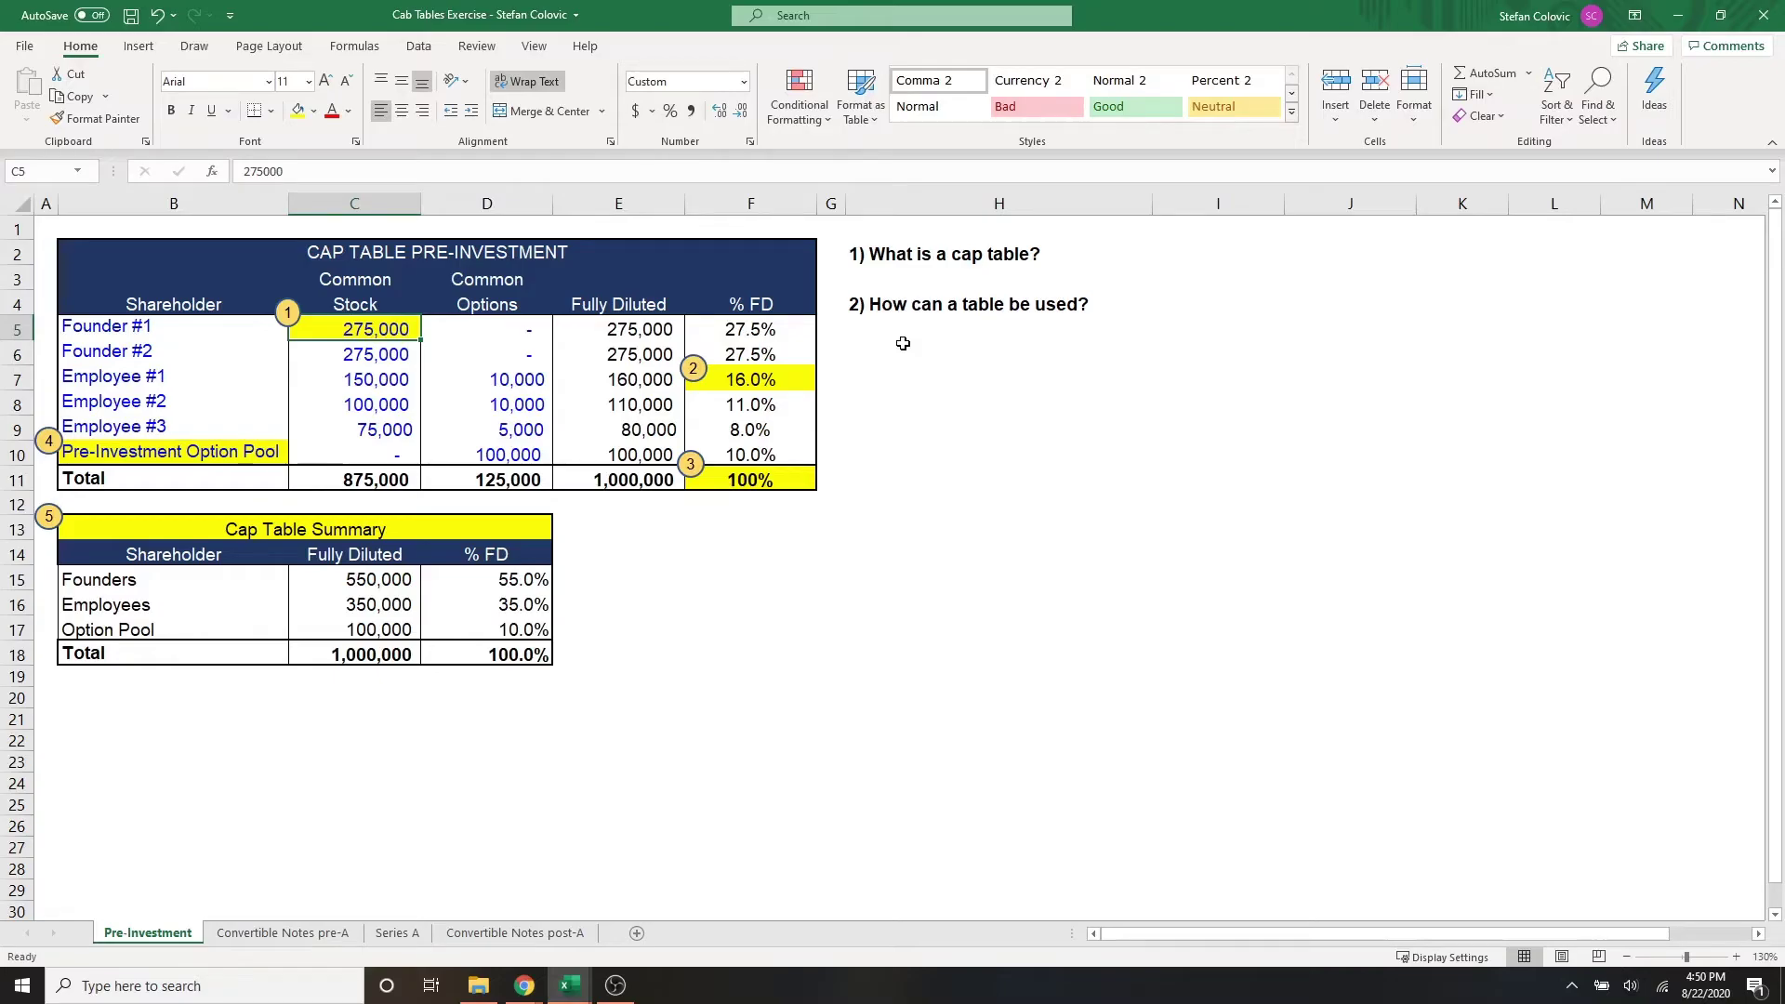
Compare the employee rows in the Shareholder column with the founders' % FD values in F5:F6
key(Left)
key(Down)
key(Down)
key(Down)
key(Down)
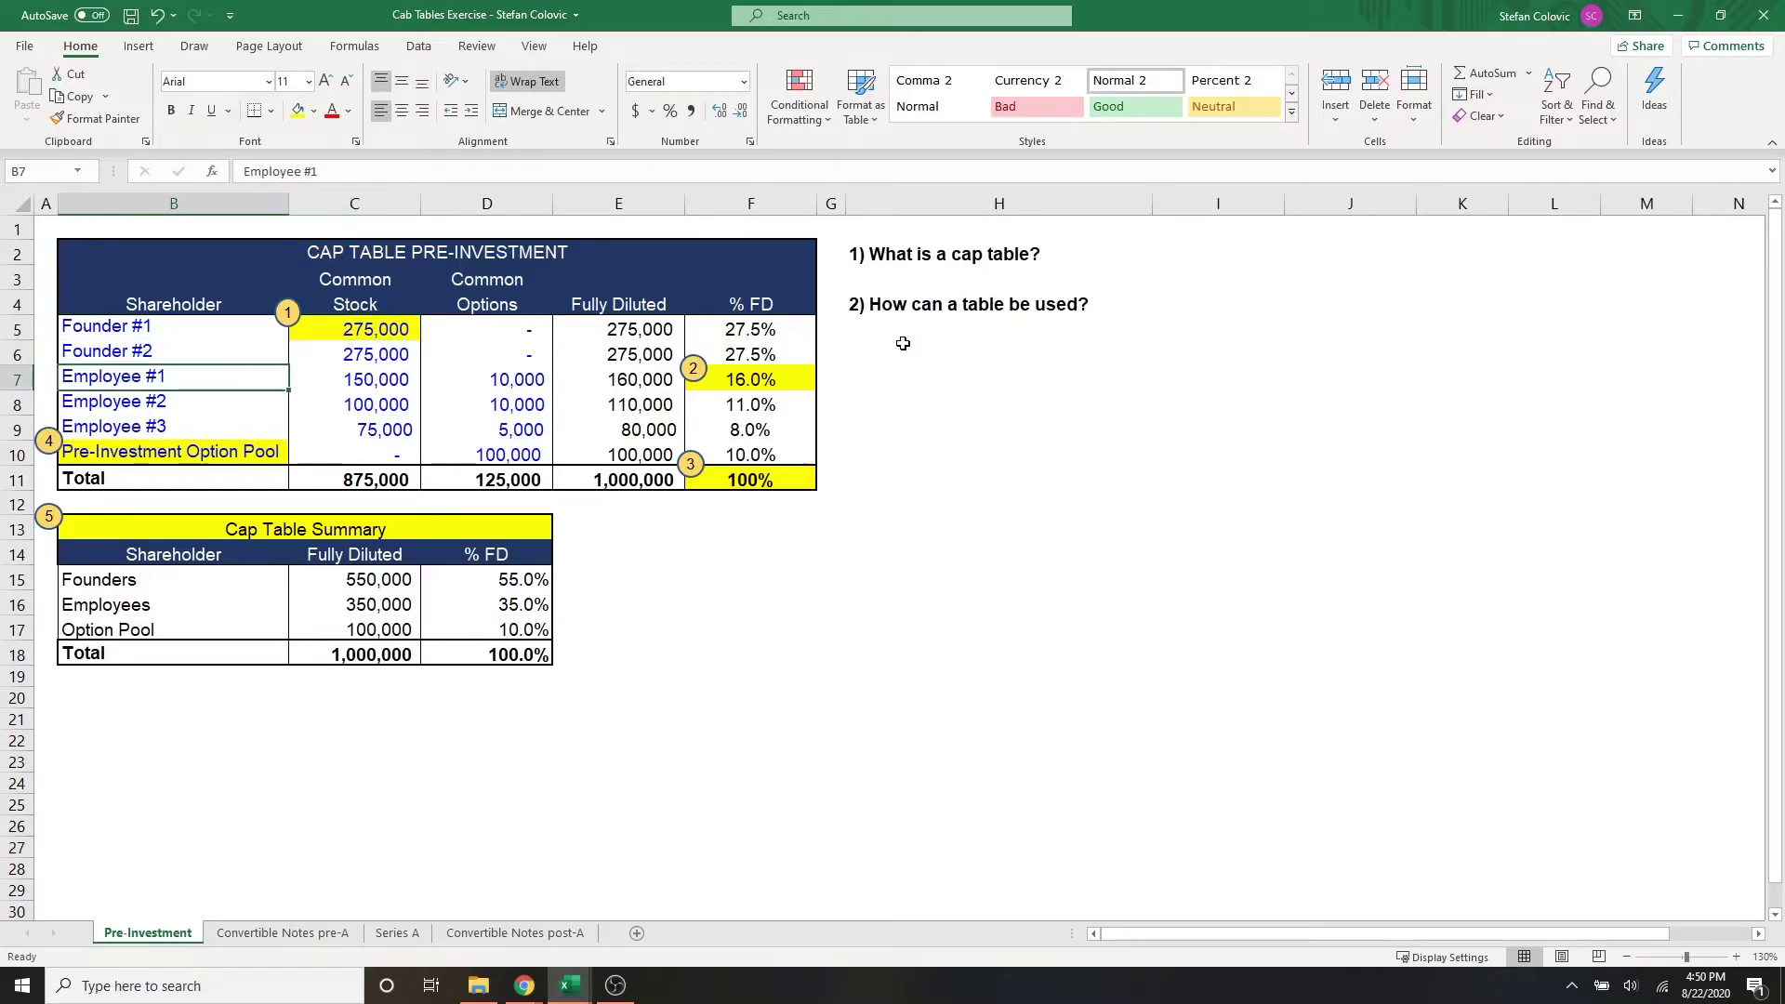
key(Up)
key(Up)
key(Up)
key(Up)
key(Right)
key(Right)
key(Right)
key(Right)
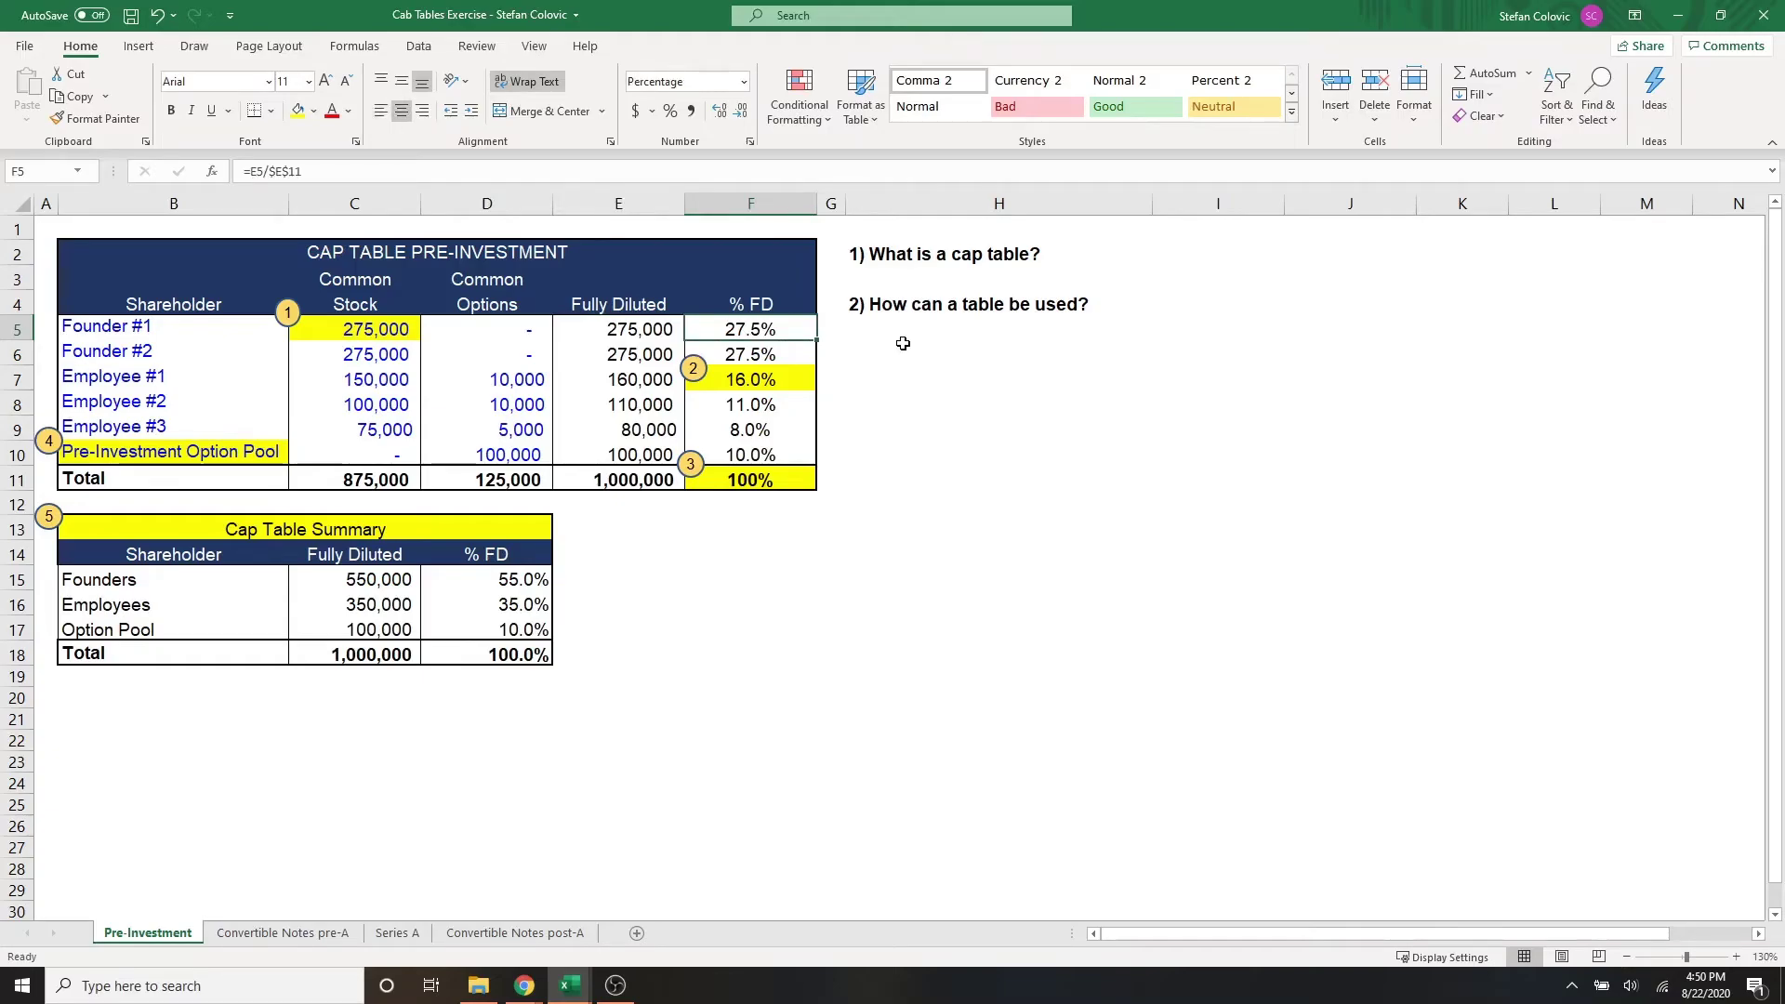
key(Down)
key(Up)
Set Employee #1's Common Stock in C7 to 50,000 and check the effect on the % FD column
key(Left)
key(Left)
key(Left)
key(Left)
key(Down)
key(Down)
key(Right)
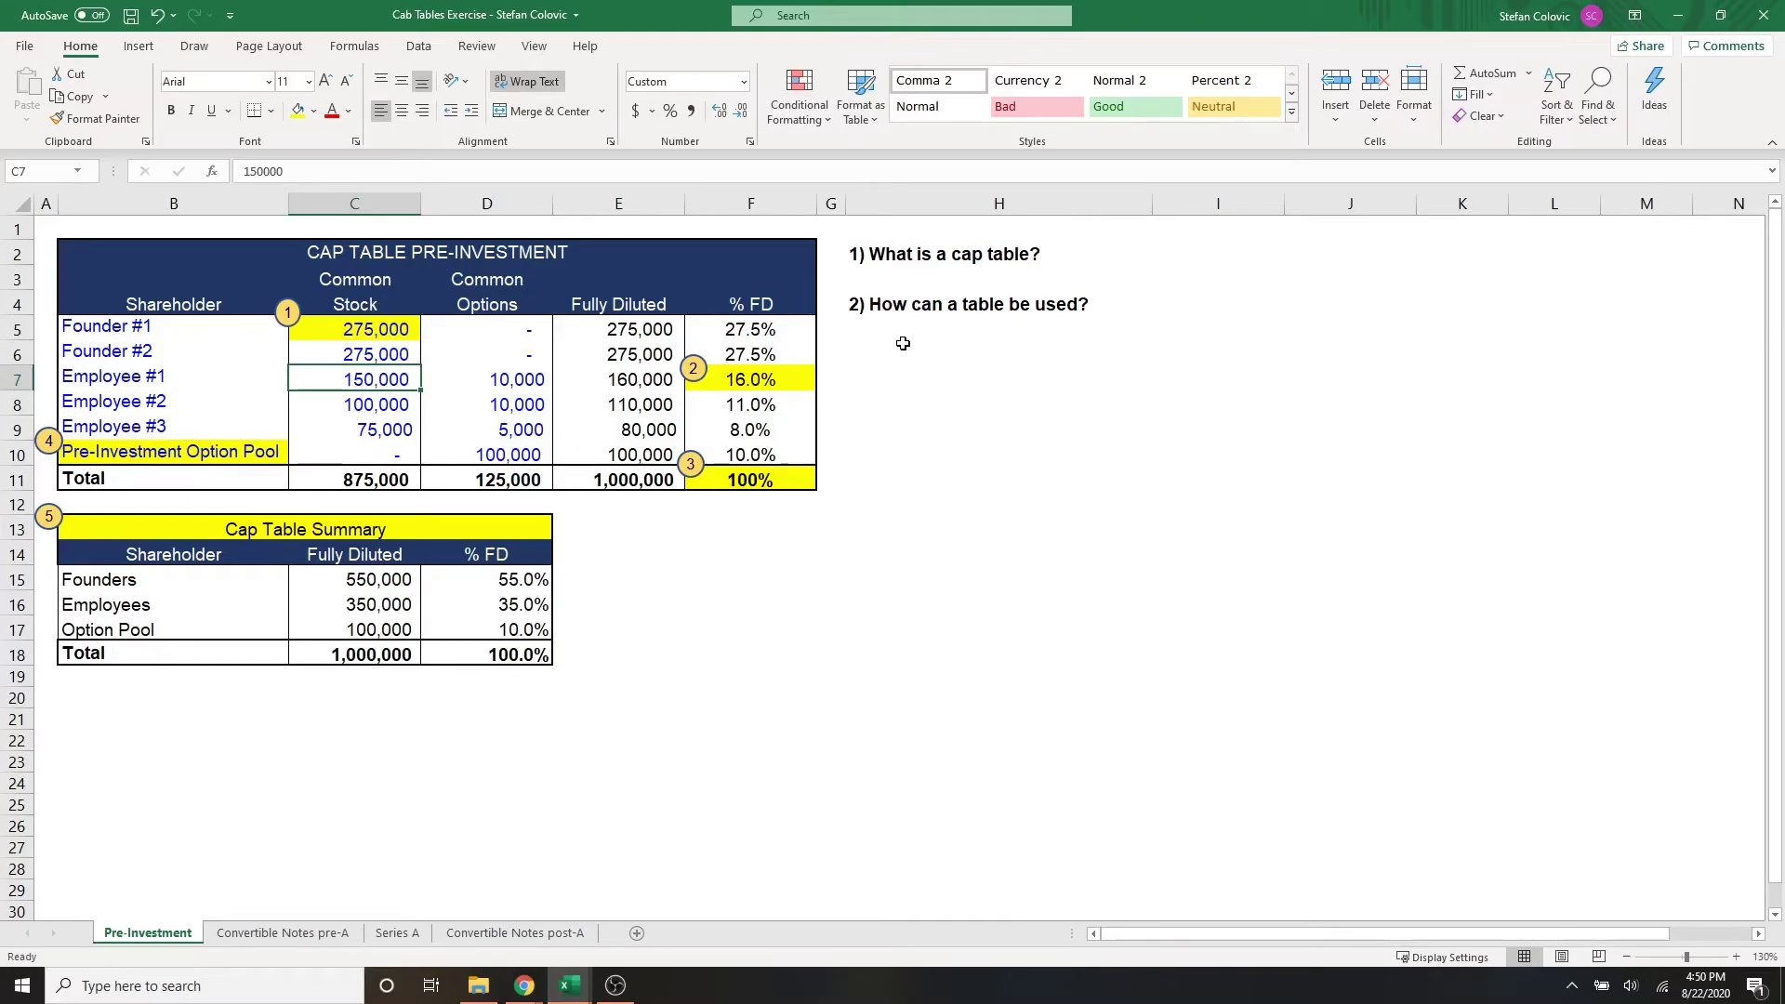
text(50000)
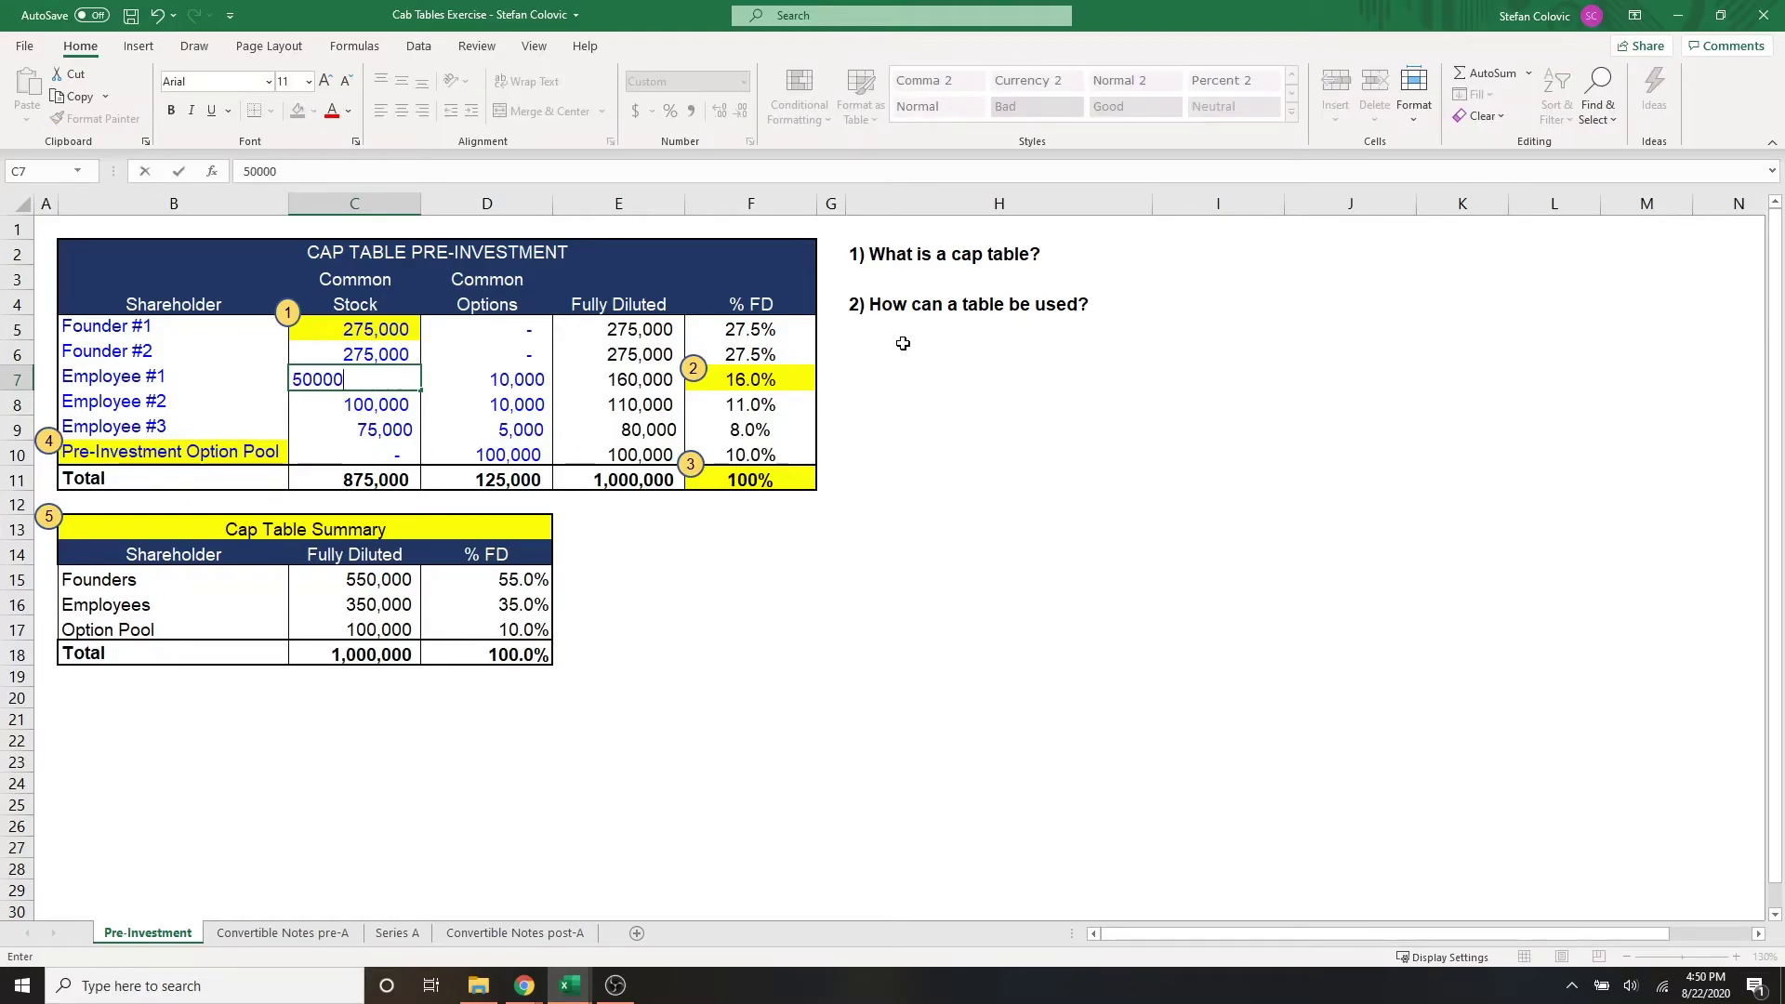
key(ctrl+Return)
key(Right)
key(Right)
key(Right)
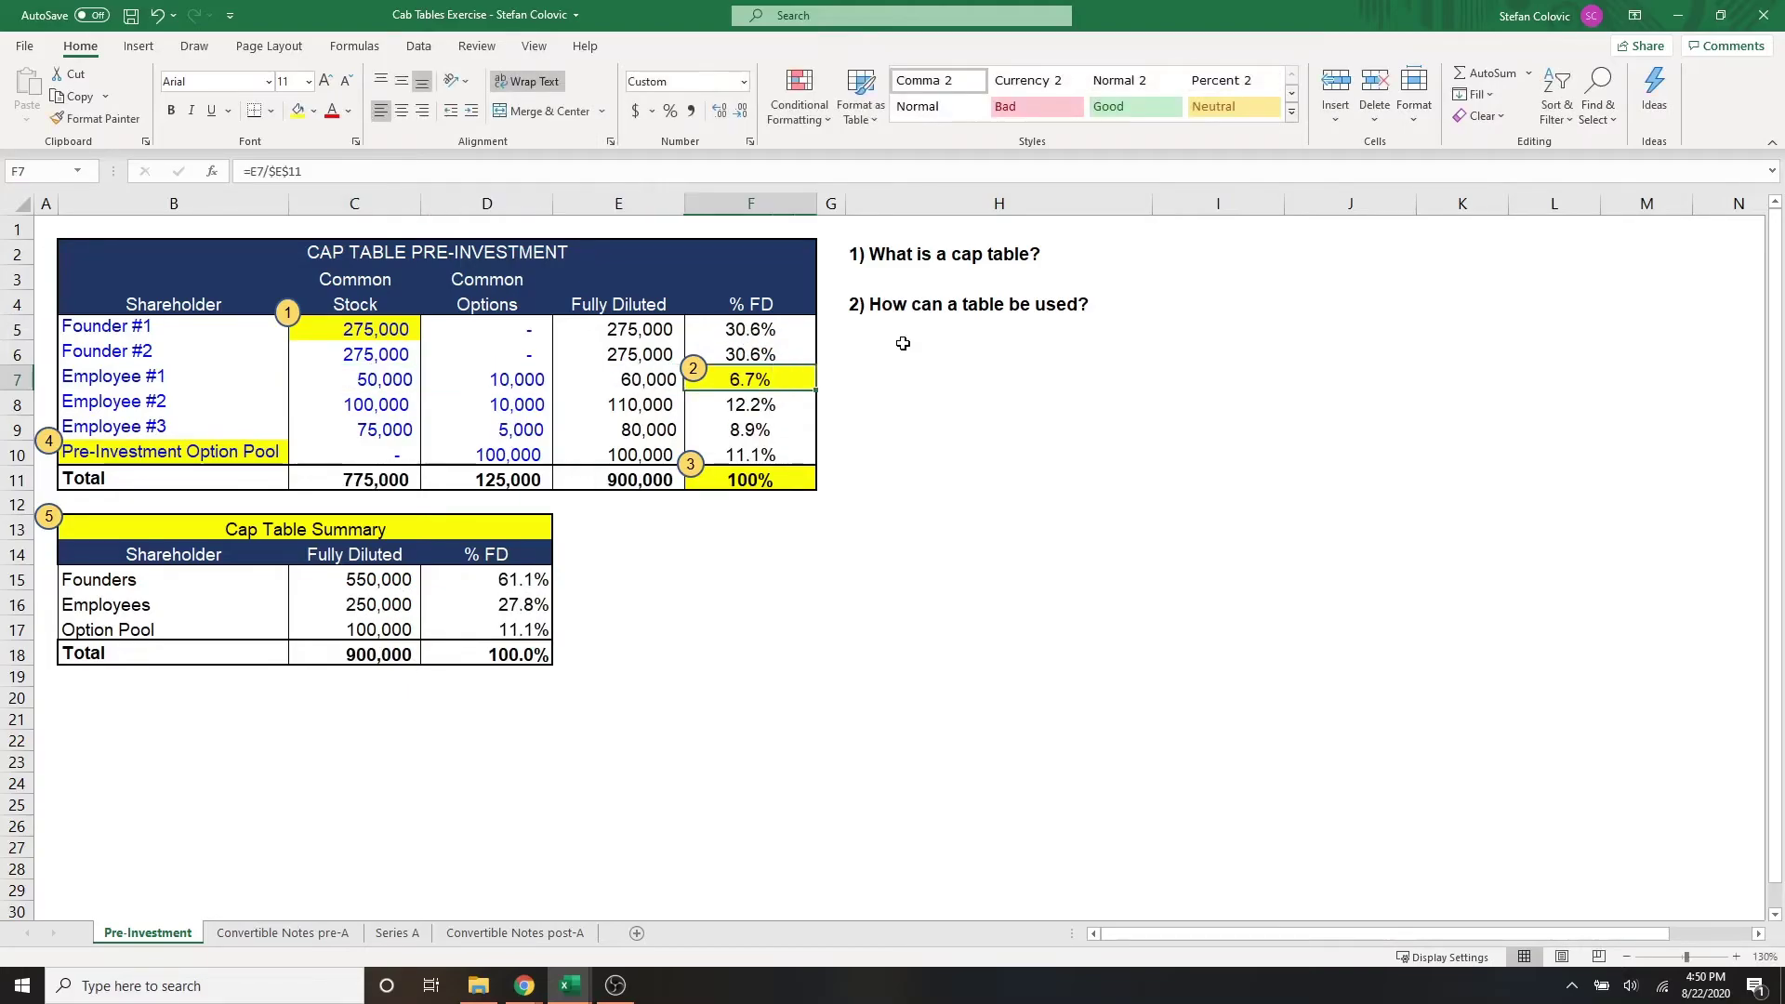
key(Up)
key(Up)
key(Down)
Set Employee #2's Common Stock in C8 to 50,000 and fill the value down to Employee #3 in C9
key(Left)
key(Left)
key(Down)
key(Down)
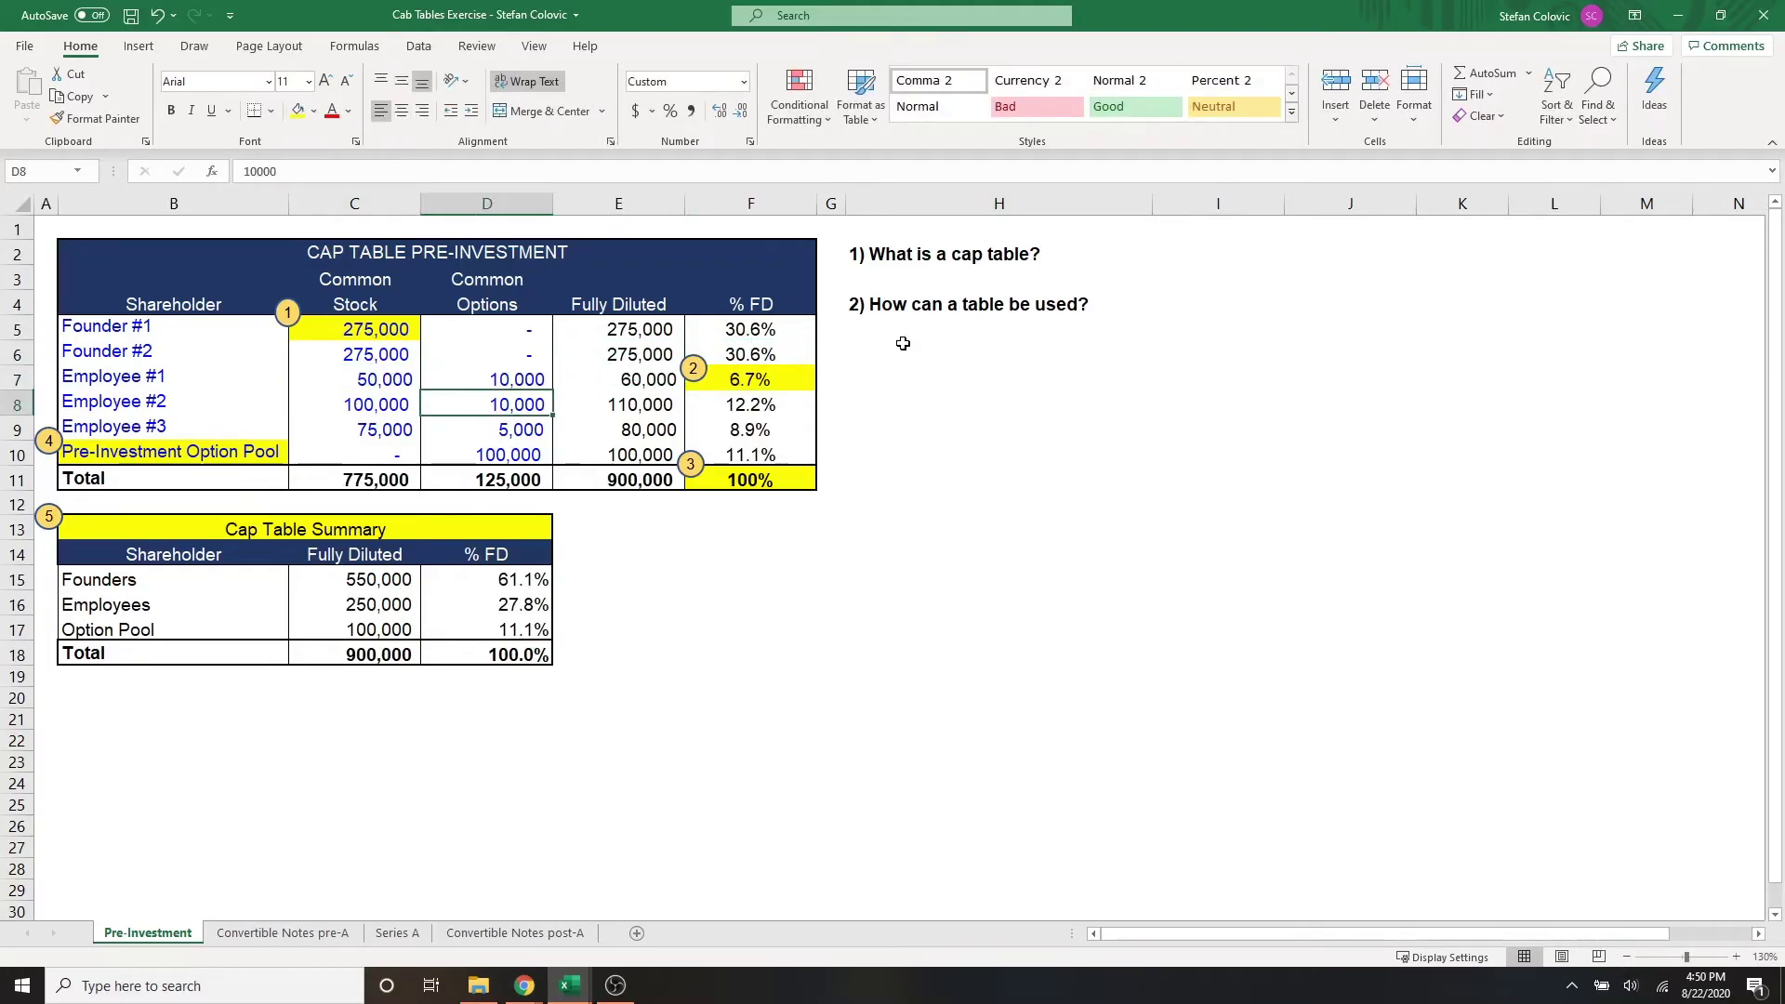
key(Left)
text(50000)
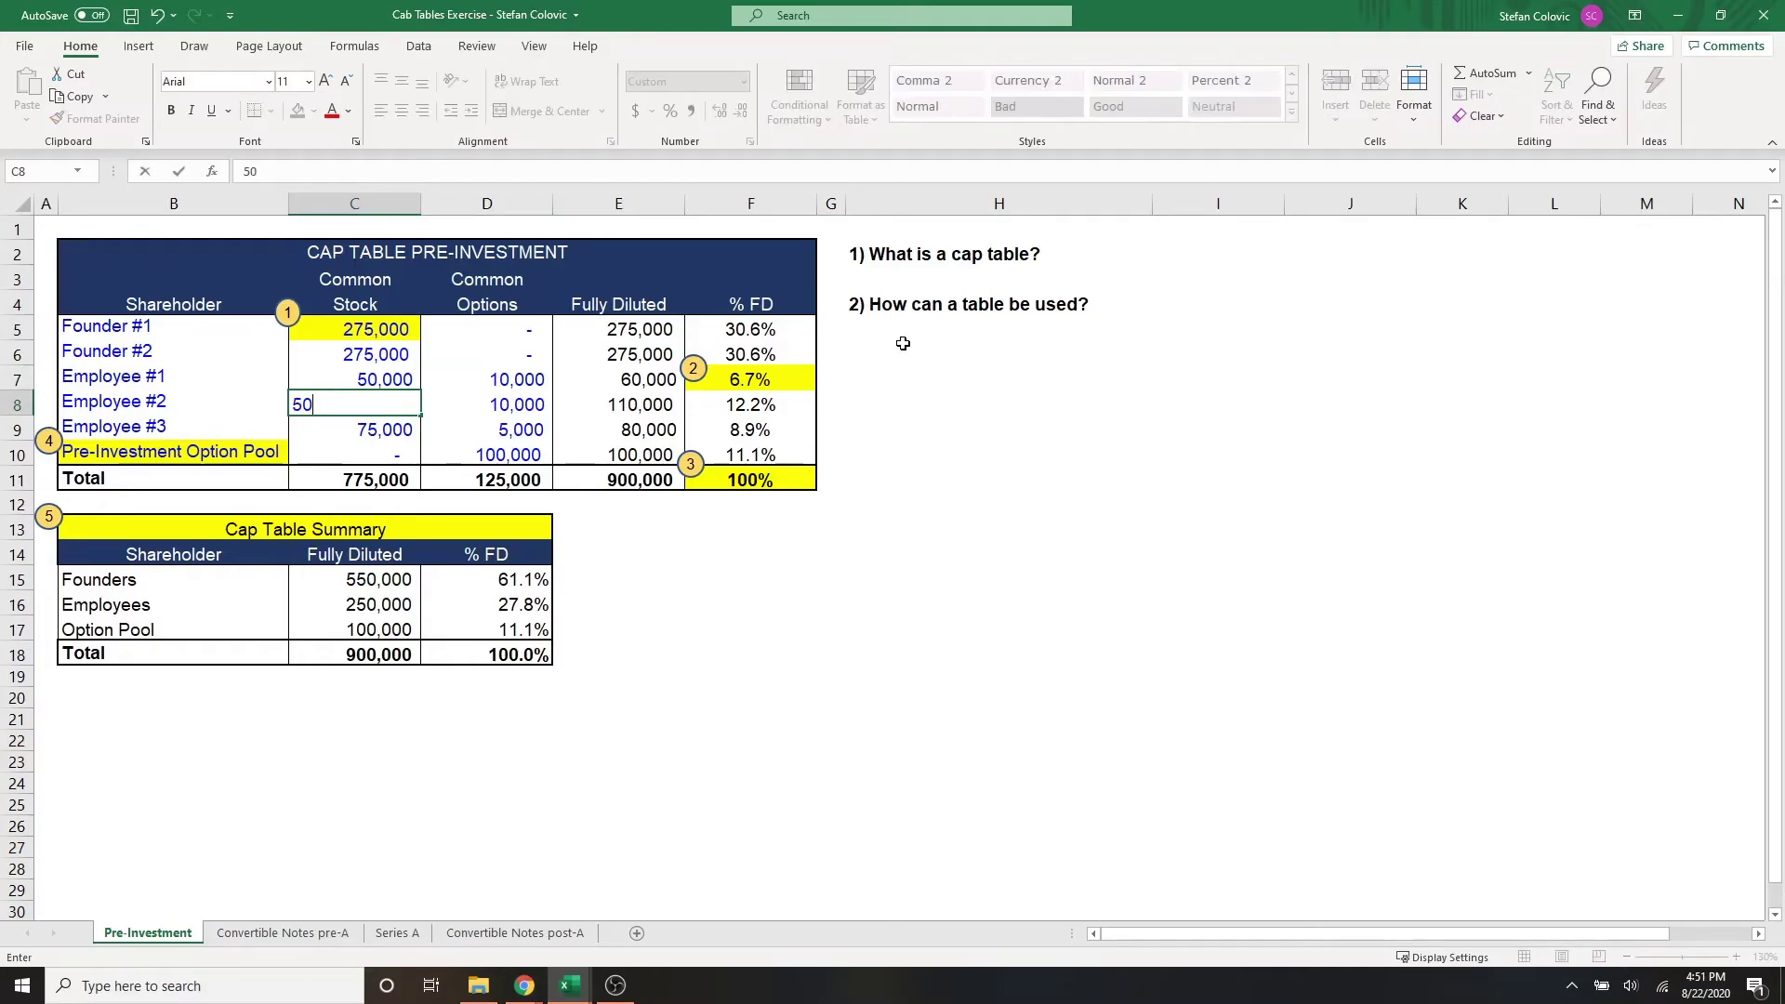
key(ctrl+Return)
key(shift+Down)
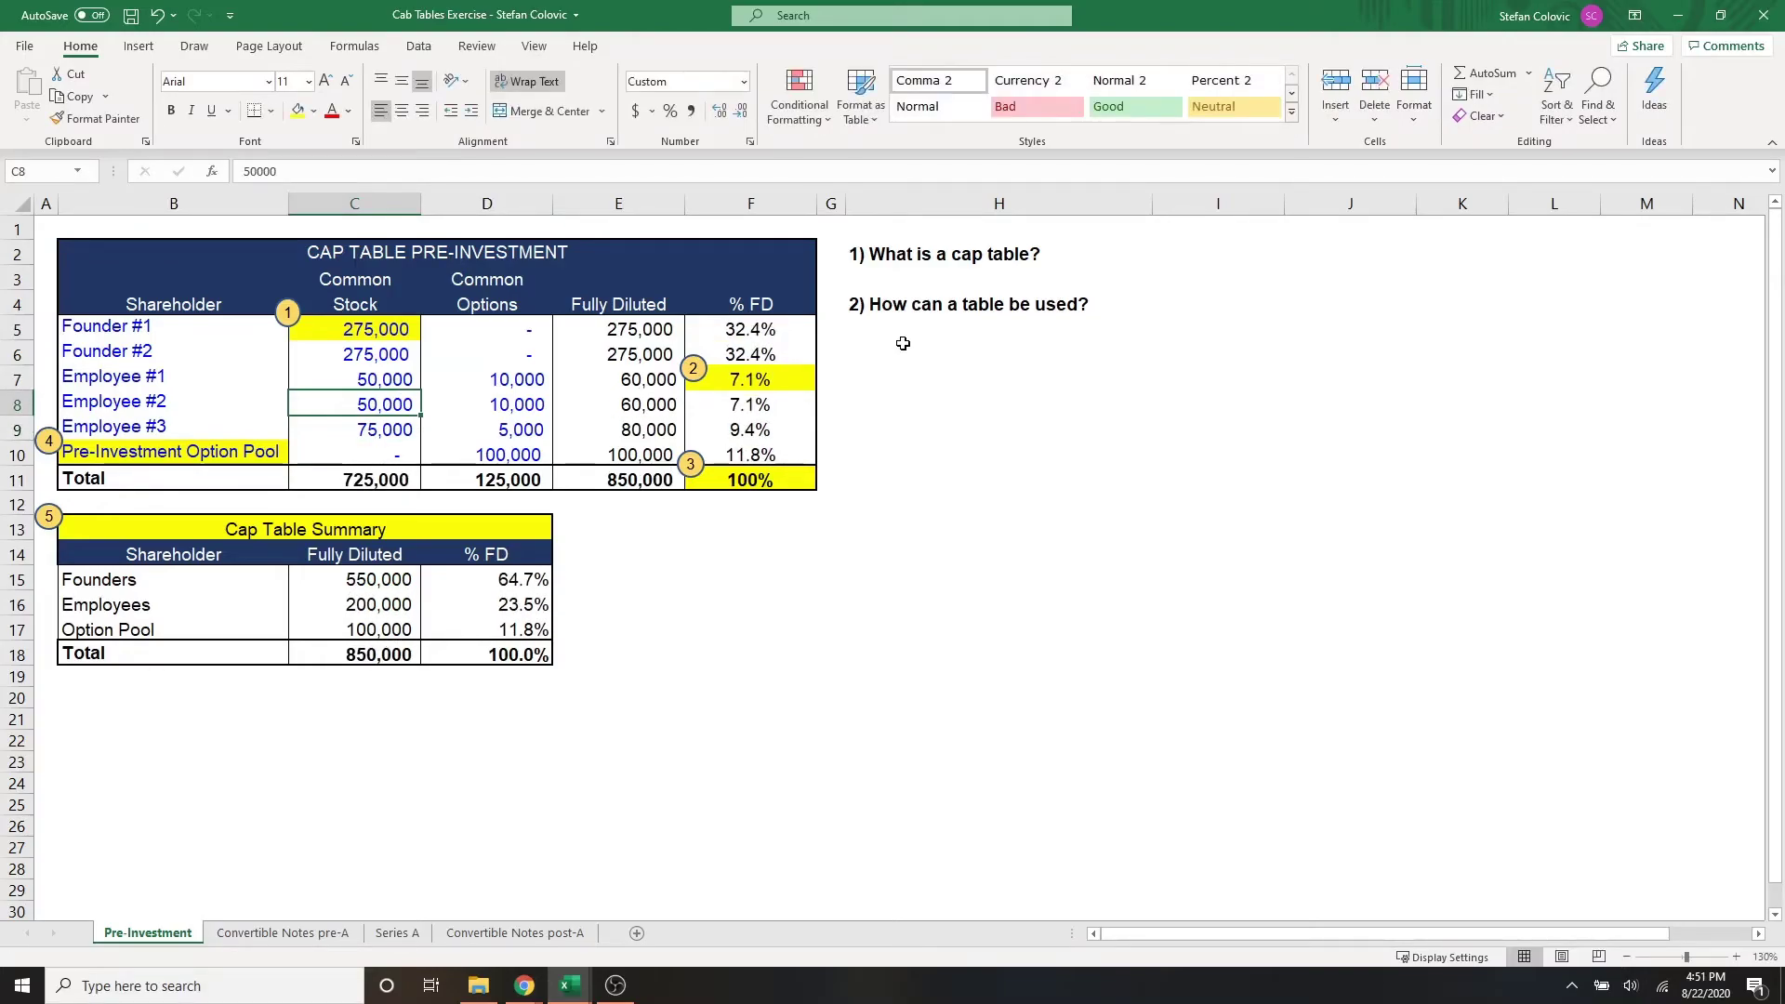
key(ctrl+d)
Check the employees' and founders' % FD values, and undo the three Common Stock changes for Employees #1 to #3
key(Right)
key(Right)
key(Right)
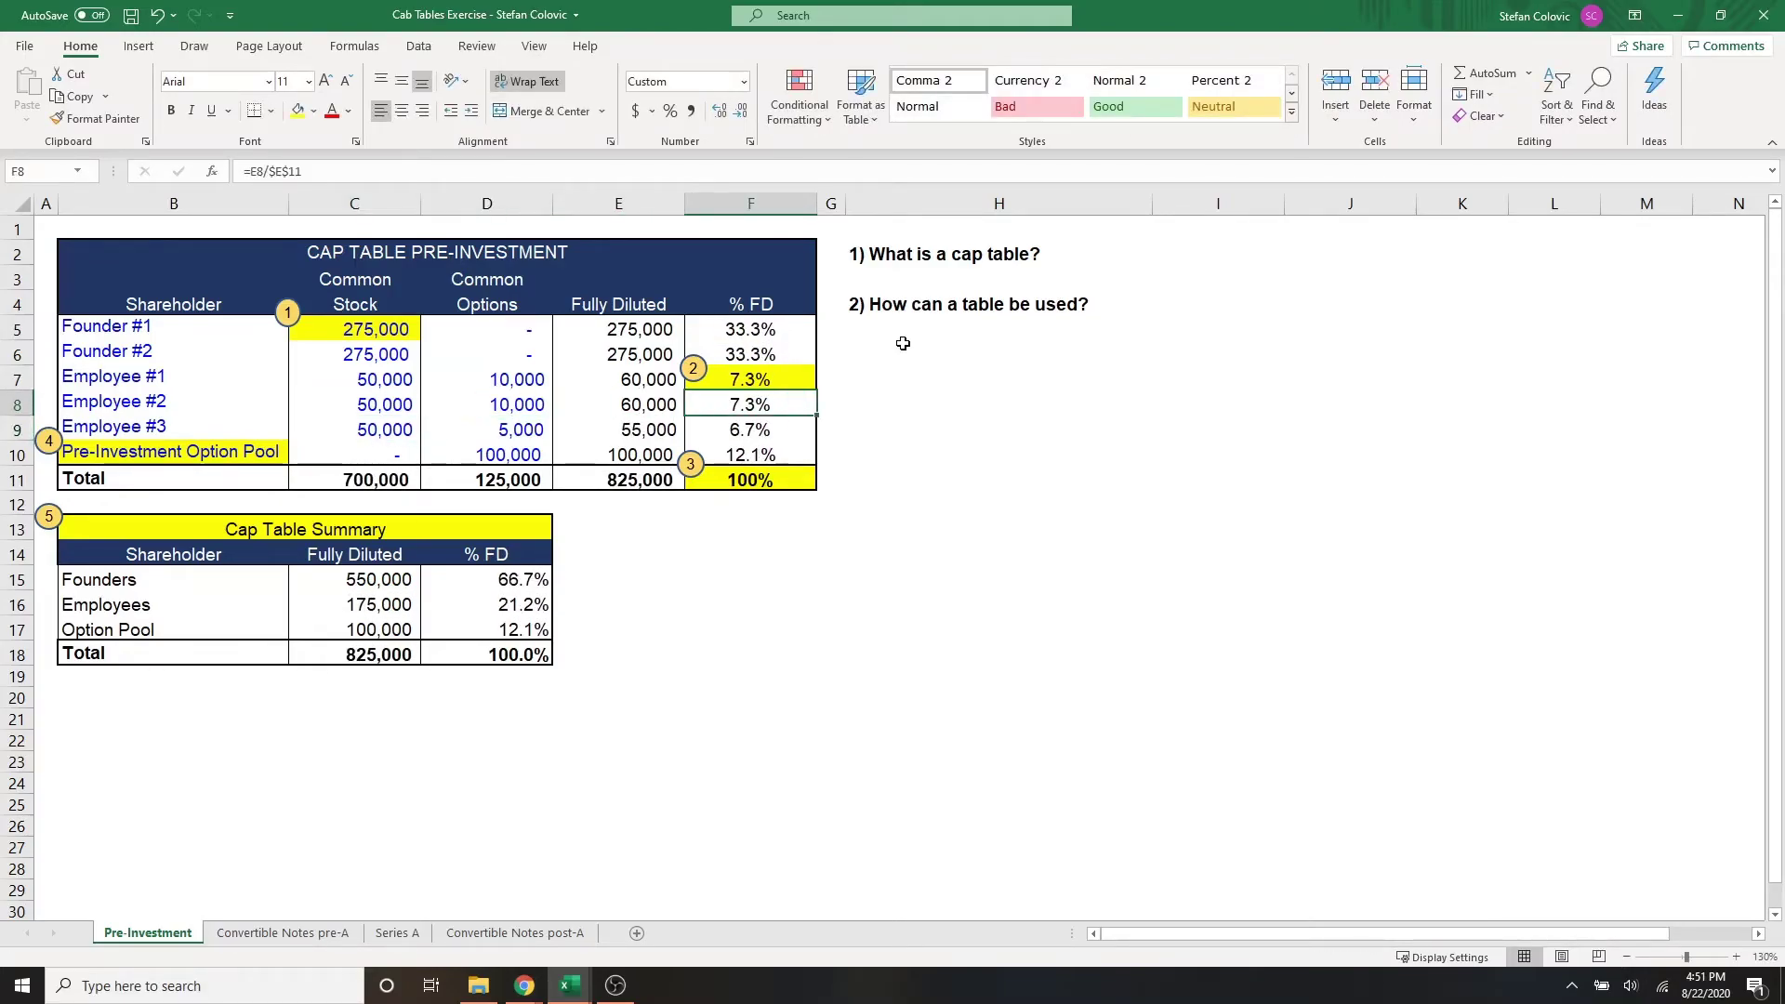
key(Up)
key(Up)
key(Up)
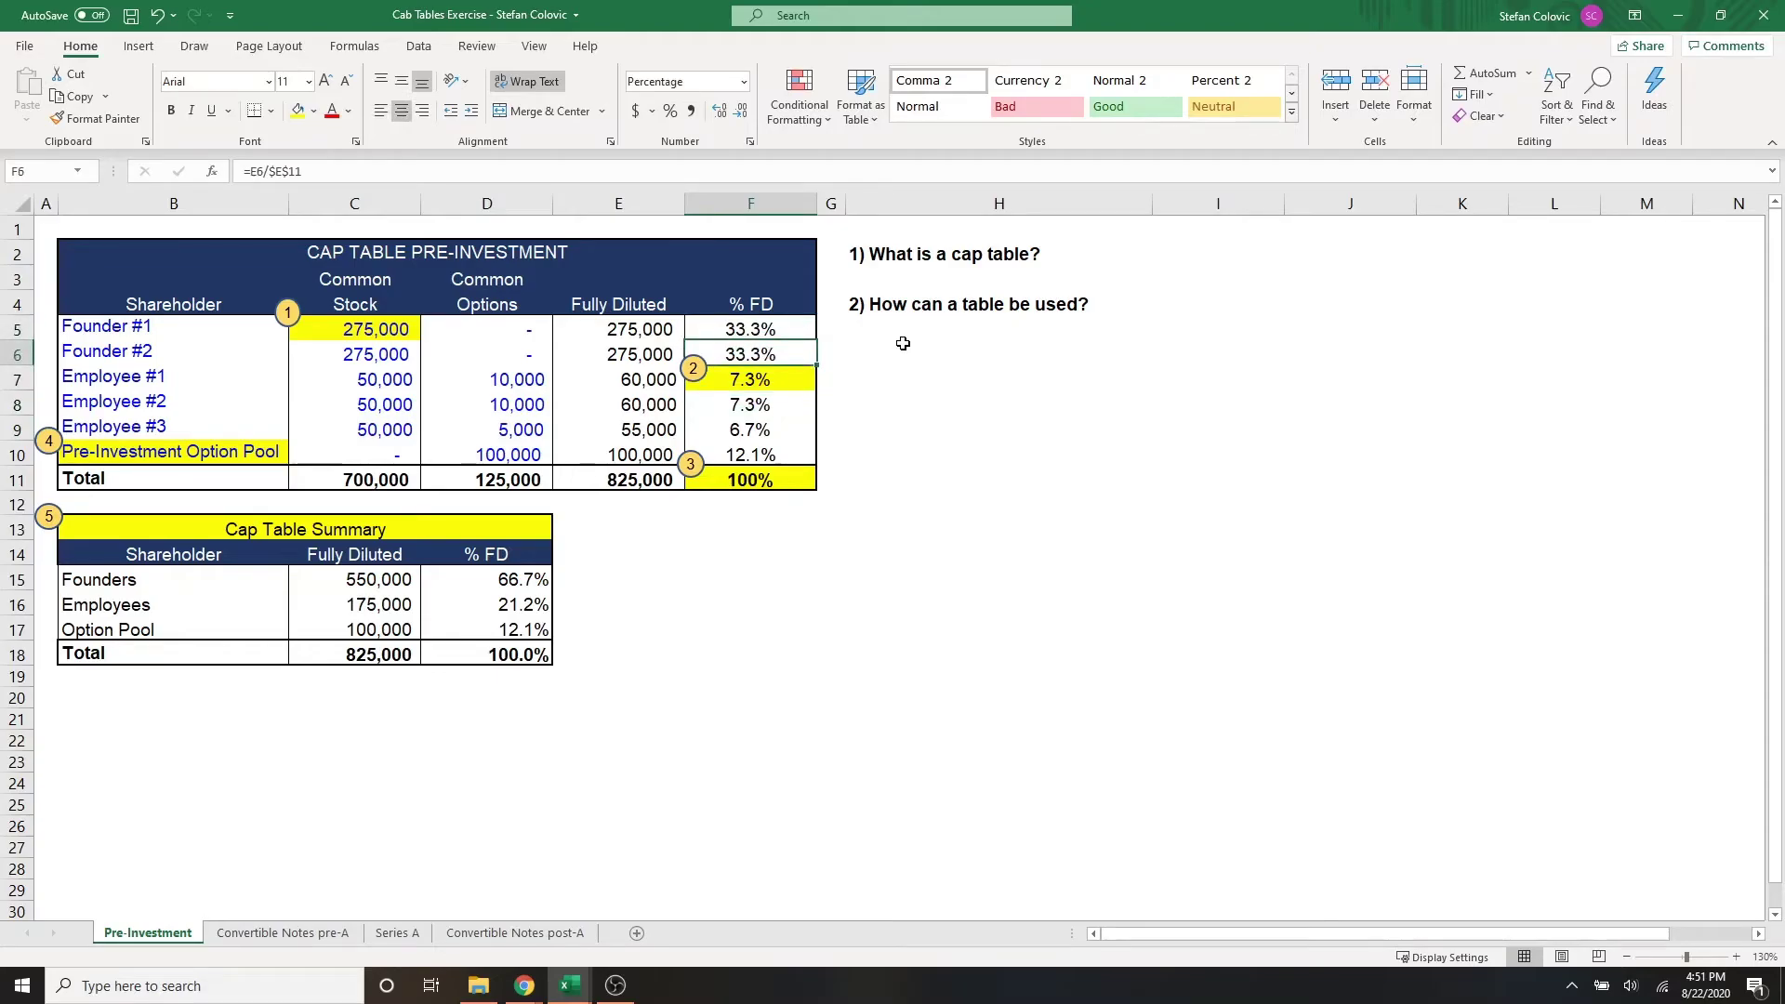
key(Left)
key(Left)
key(Left)
key(ctrl+z)
key(ctrl+z)
key(ctrl+z)
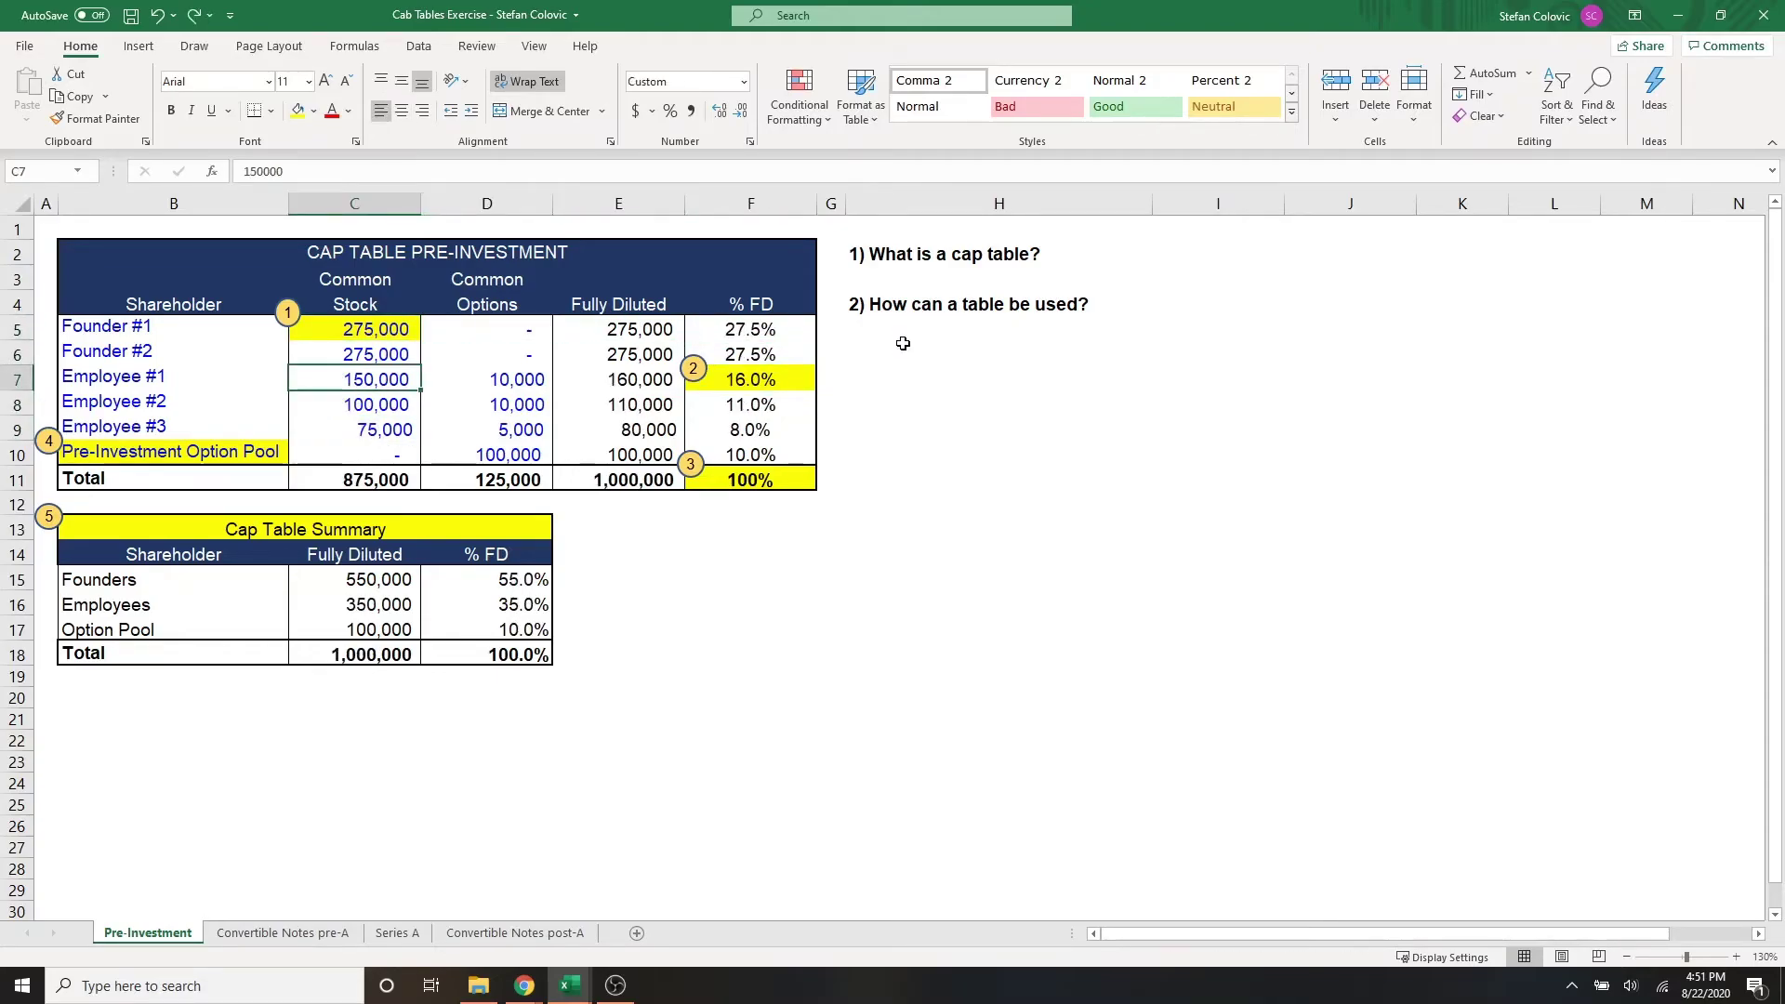